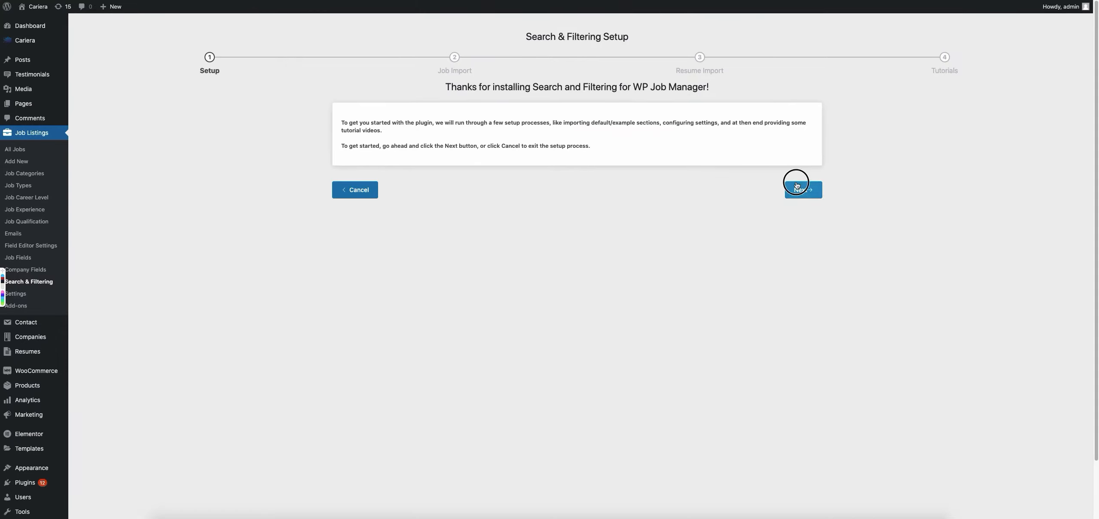
Exit the Search & Filtering setup wizard and open the site's front page in a new browser tab.
left_click(346, 488)
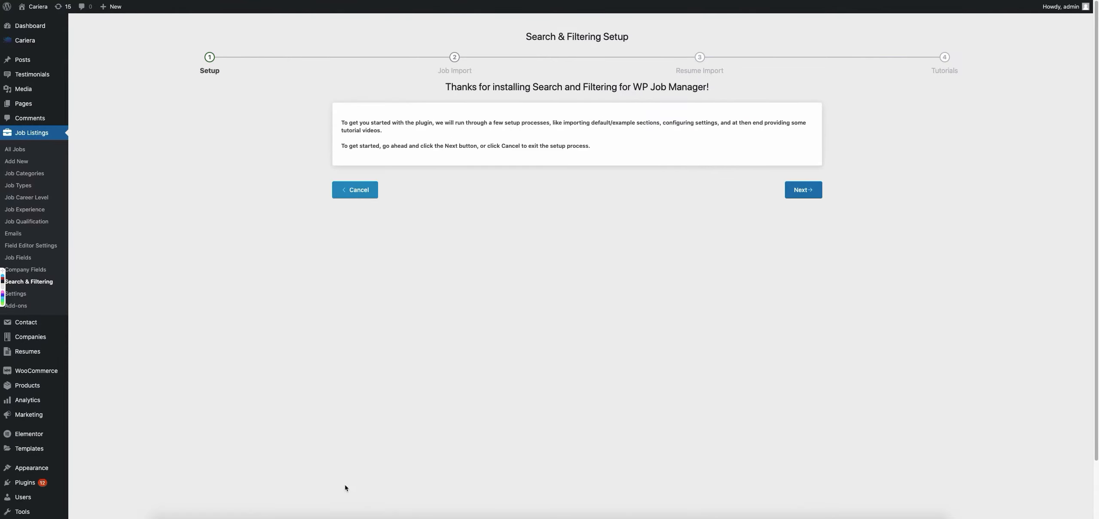
left_click(356, 191)
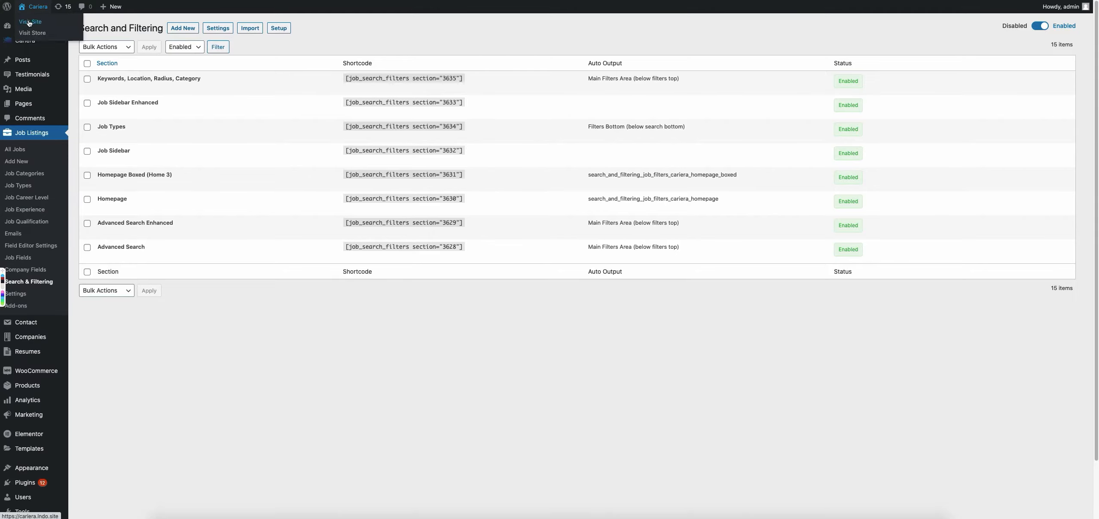
right_click(27, 21)
left_click(39, 24)
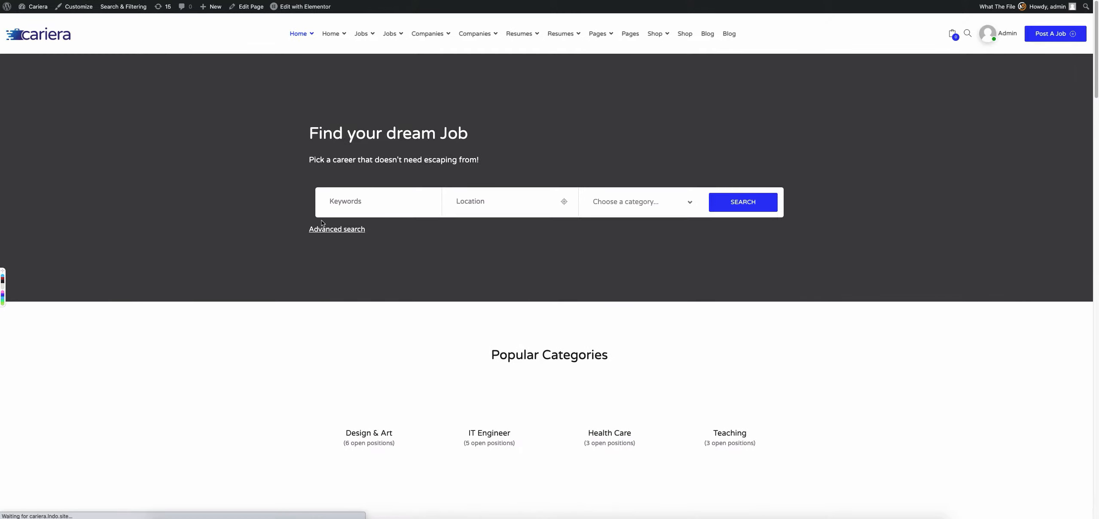
Compare the homepage job search form and its category dropdown with the Homepage entry in the Search and Filtering section list.
left_click(632, 145)
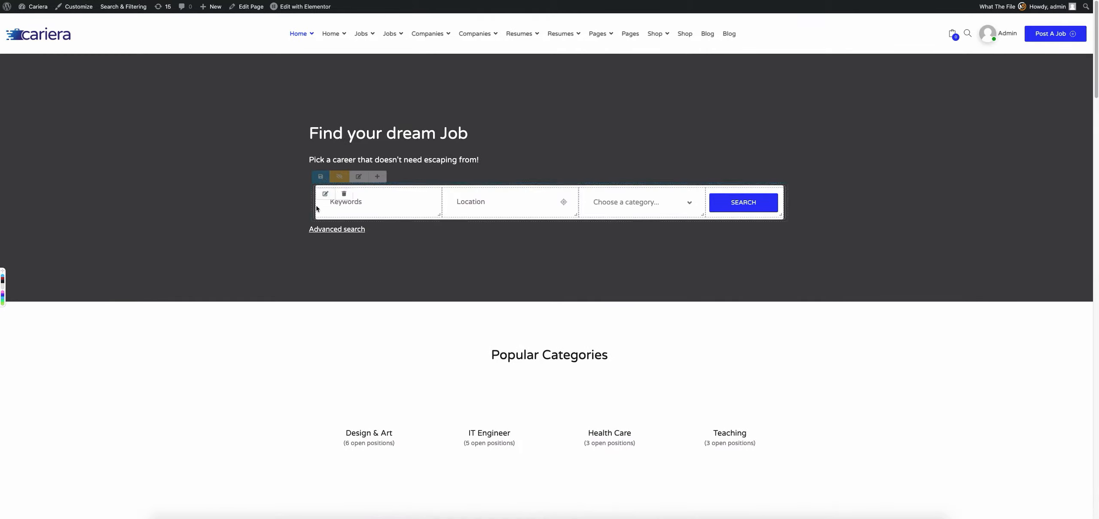
left_click(423, 1)
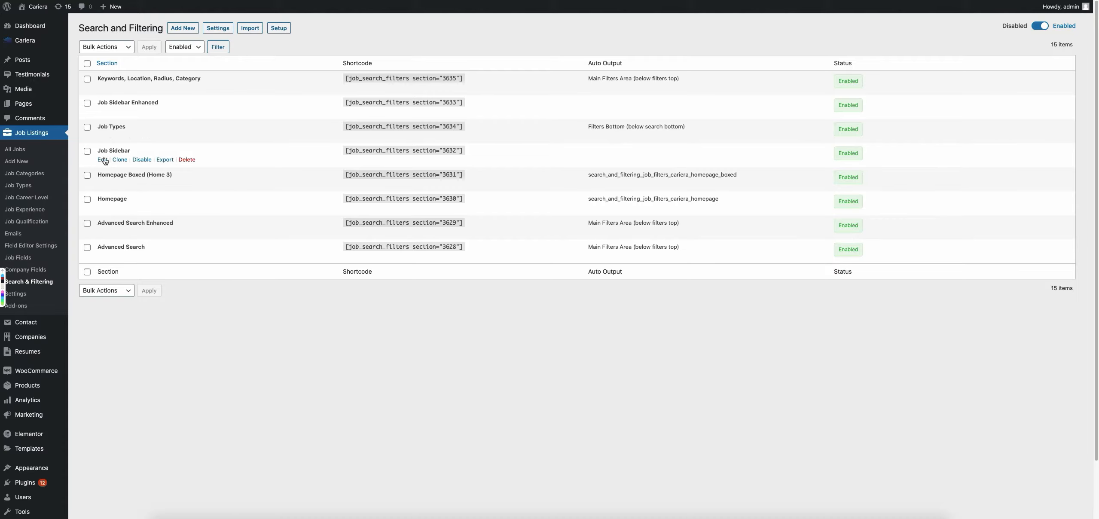
left_click(105, 198)
left_click_drag(105, 198, 111, 197)
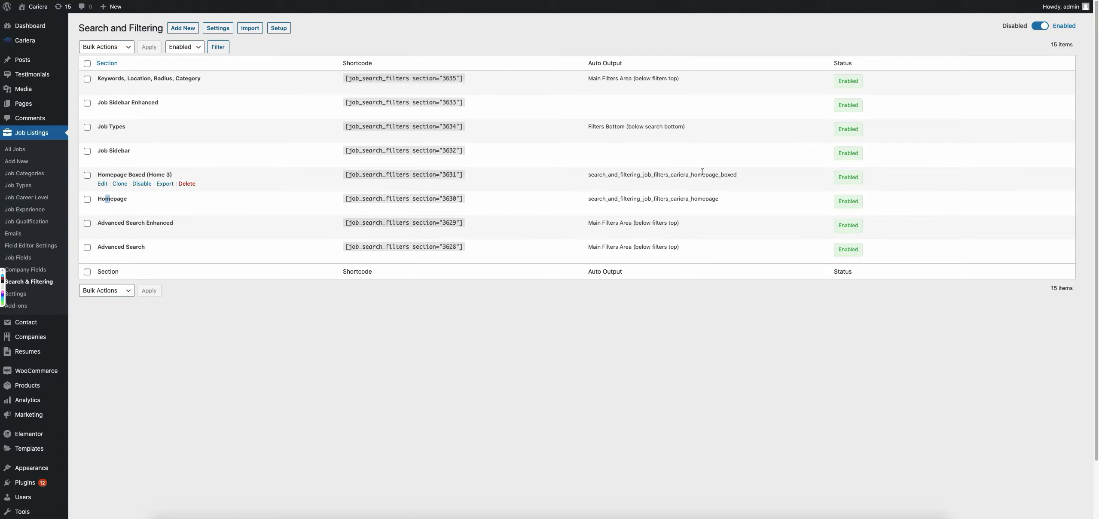
left_click(528, 1)
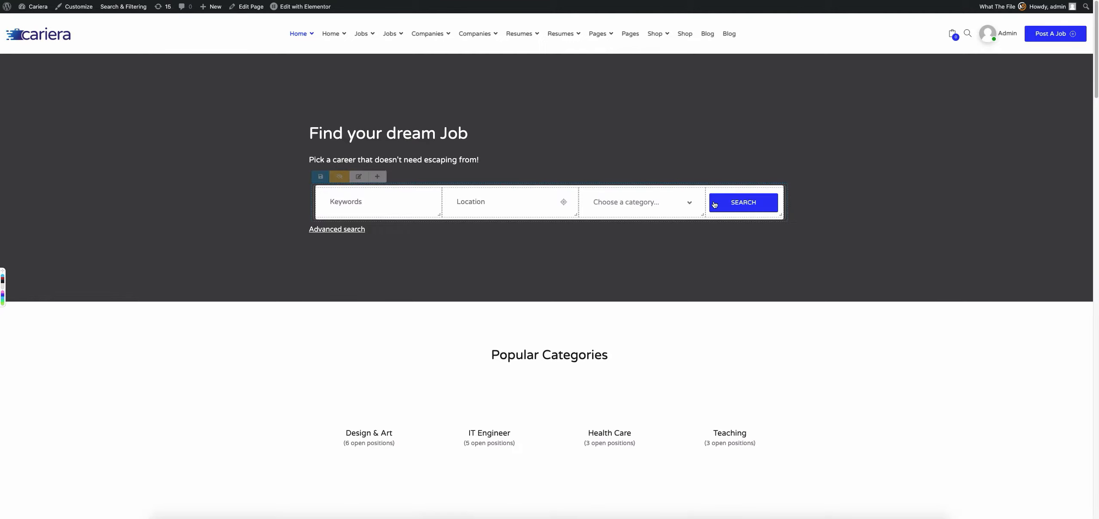
left_click(689, 202)
left_click(690, 203)
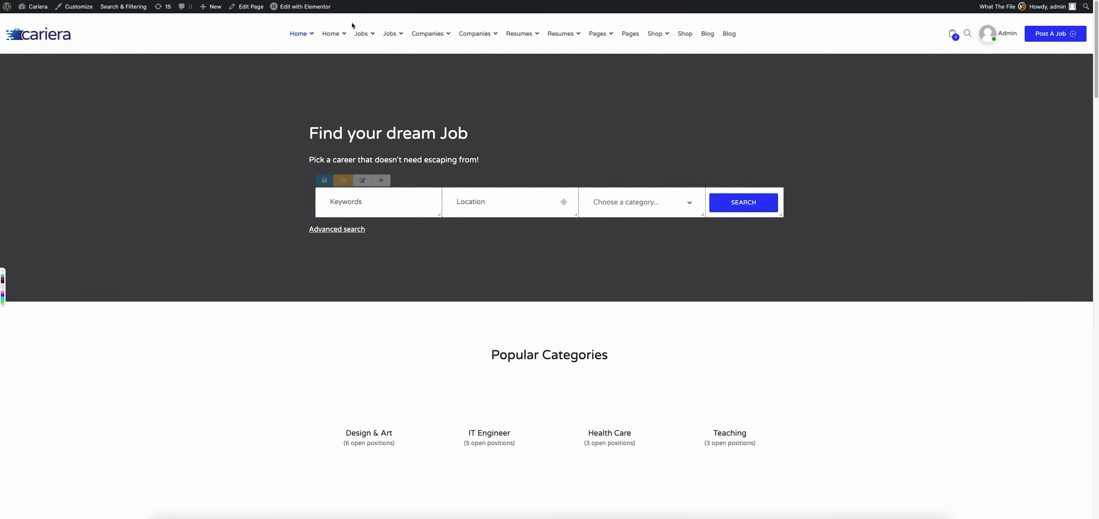
Go to the Jobs page and review the Keywords field's general, search and type configuration settings.
mouse_move(355, 31)
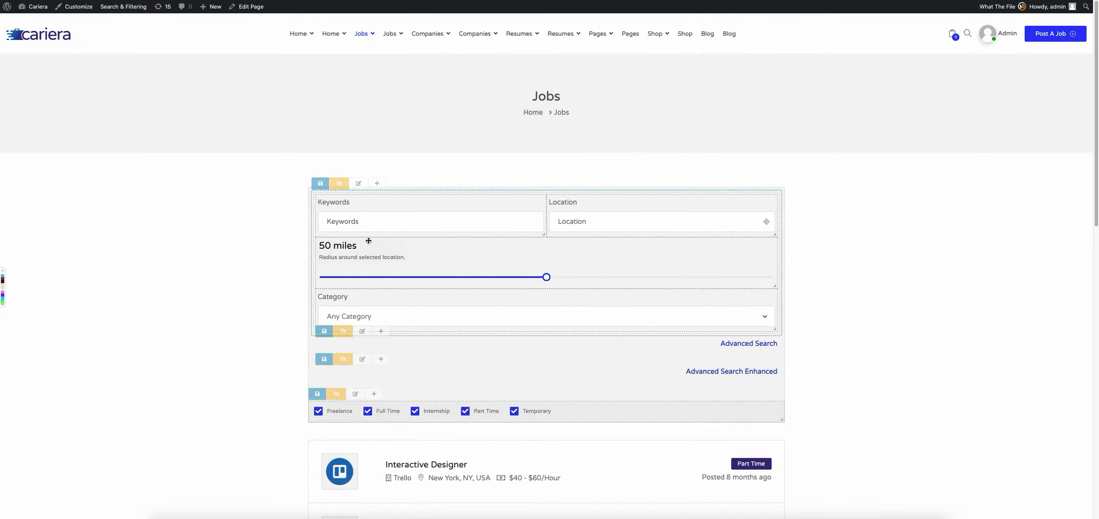
left_click(324, 201)
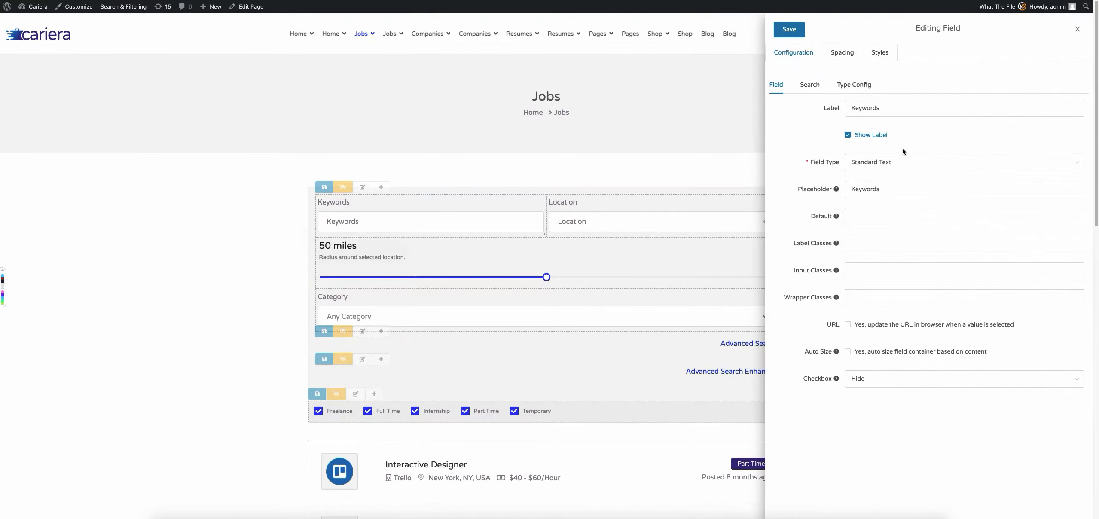
left_click(812, 85)
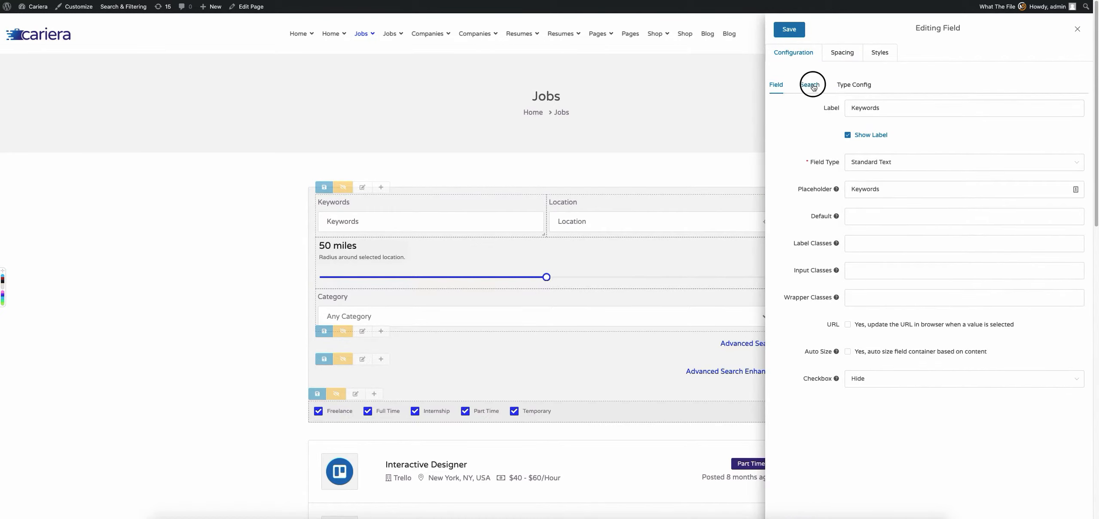
left_click(853, 86)
left_click(765, 87)
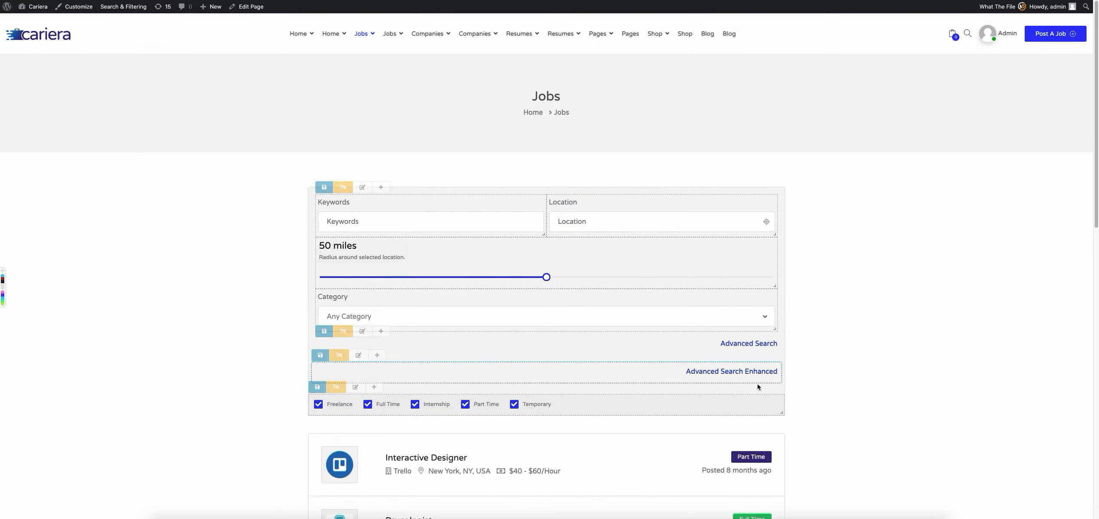
Expand and collapse the Advanced Search Enhanced and Advanced Search sections of the Jobs page search form to inspect their fields.
left_click(741, 372)
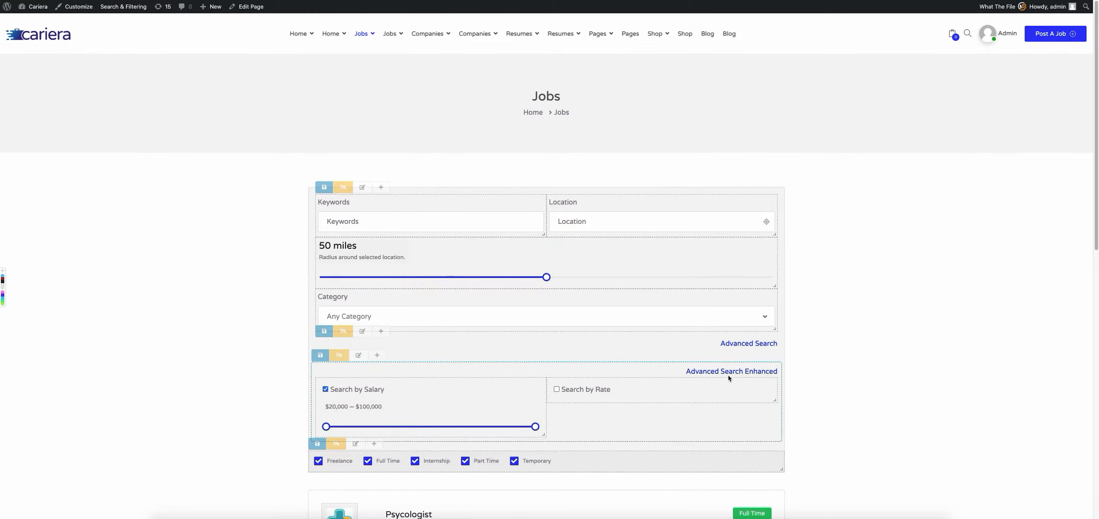
left_click(757, 343)
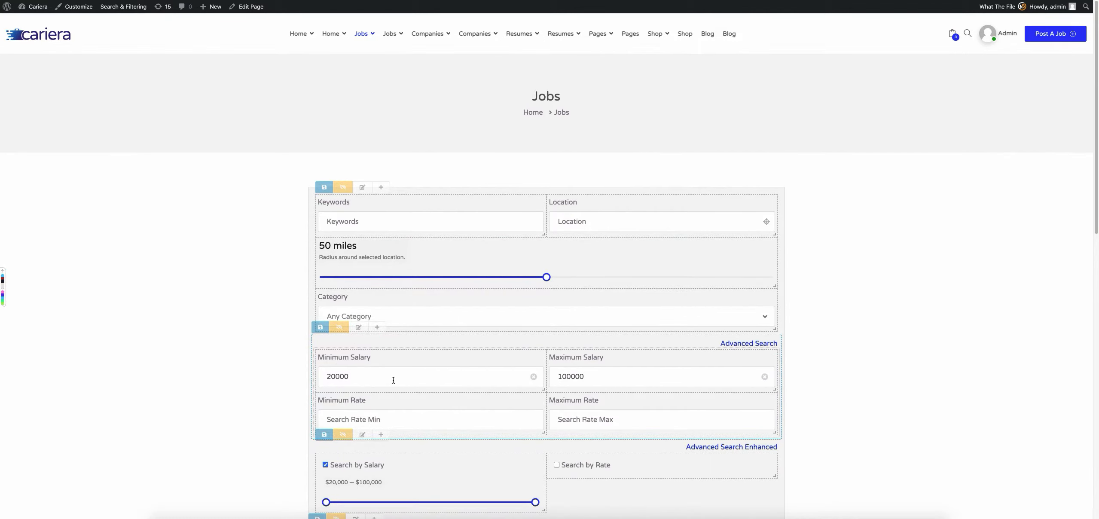
left_click(755, 344)
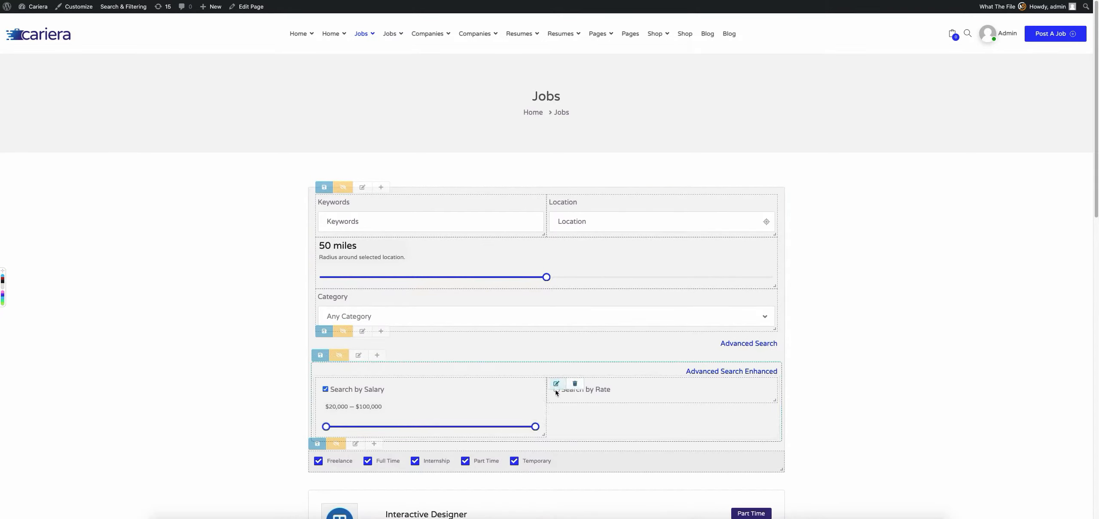
left_click(731, 369)
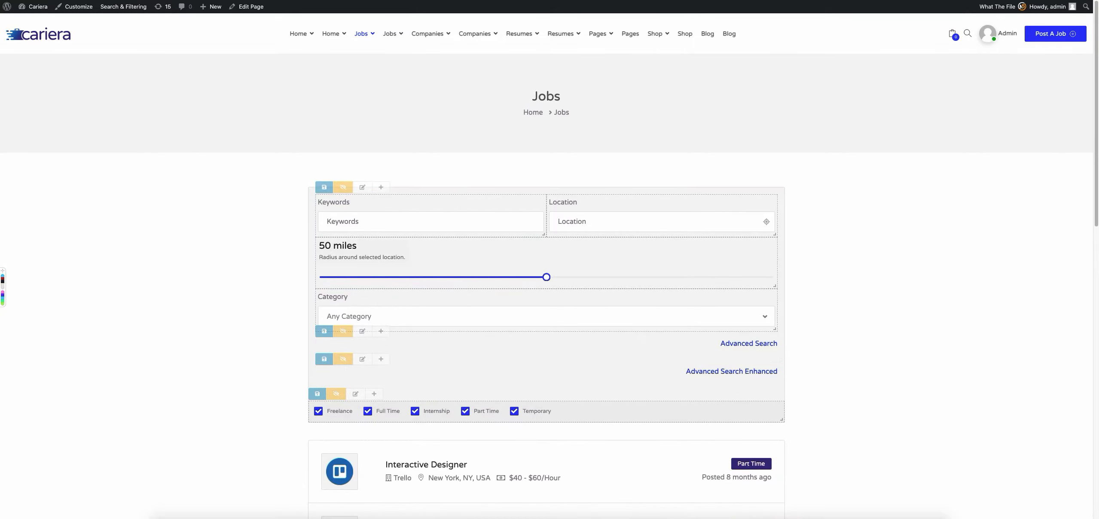
Disable the Advanced Search section in the Search and Filtering section list.
mouse_move(127, 10)
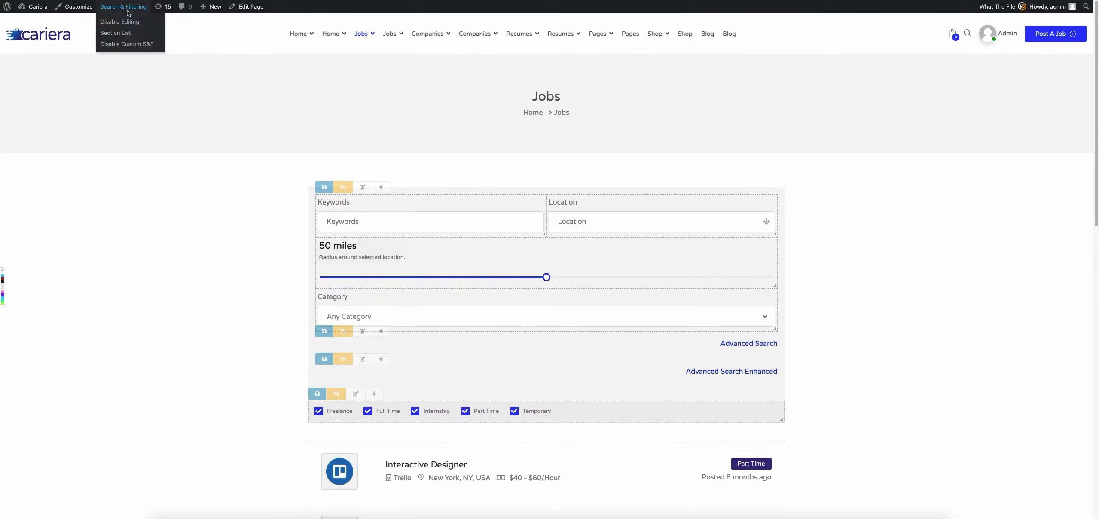
left_click(121, 36)
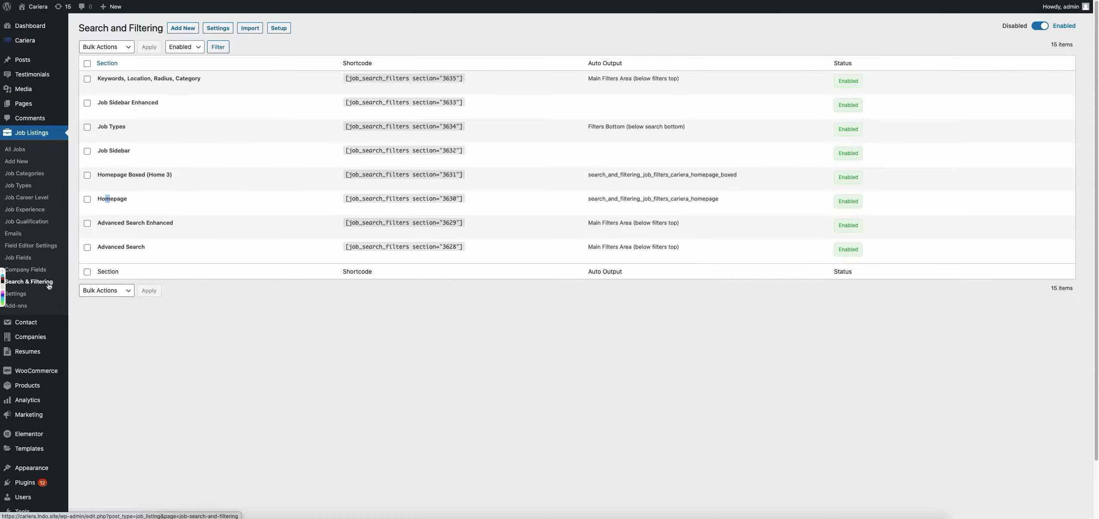
left_click(301, 362)
mouse_move(184, 86)
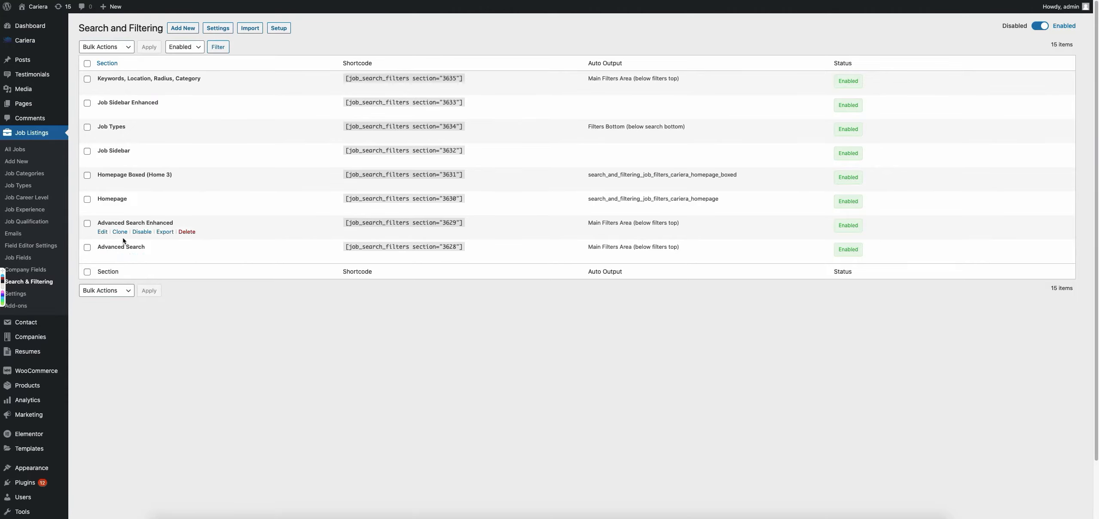
left_click(140, 253)
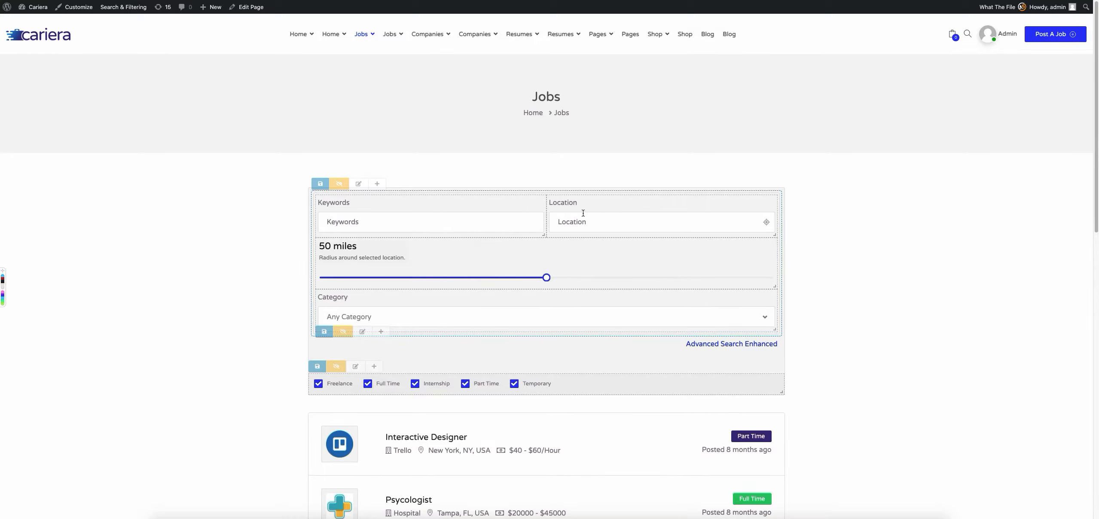
Review the Location field's type configuration on the Jobs page, including its Google API key option, and close the field editor.
left_click(553, 202)
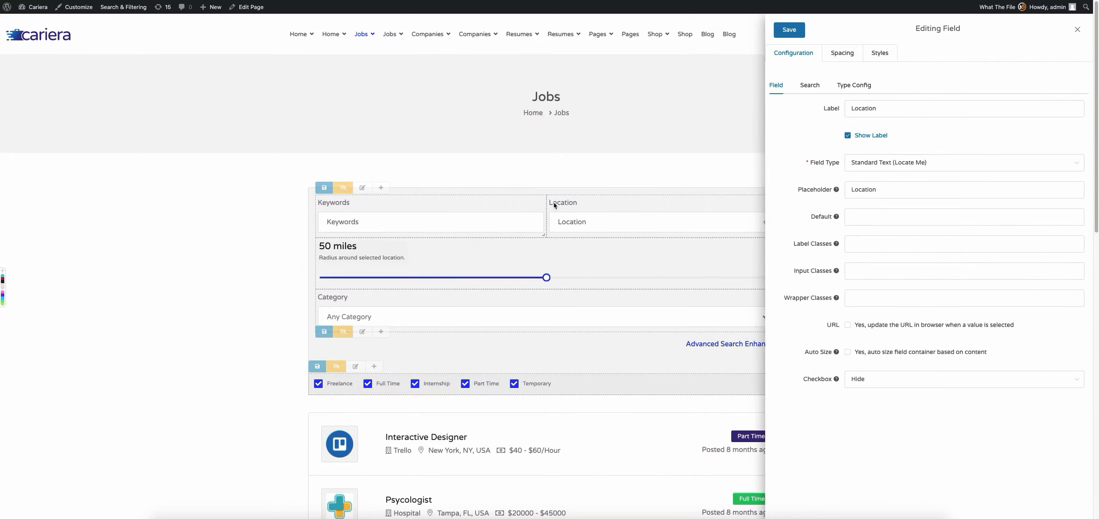
left_click(855, 88)
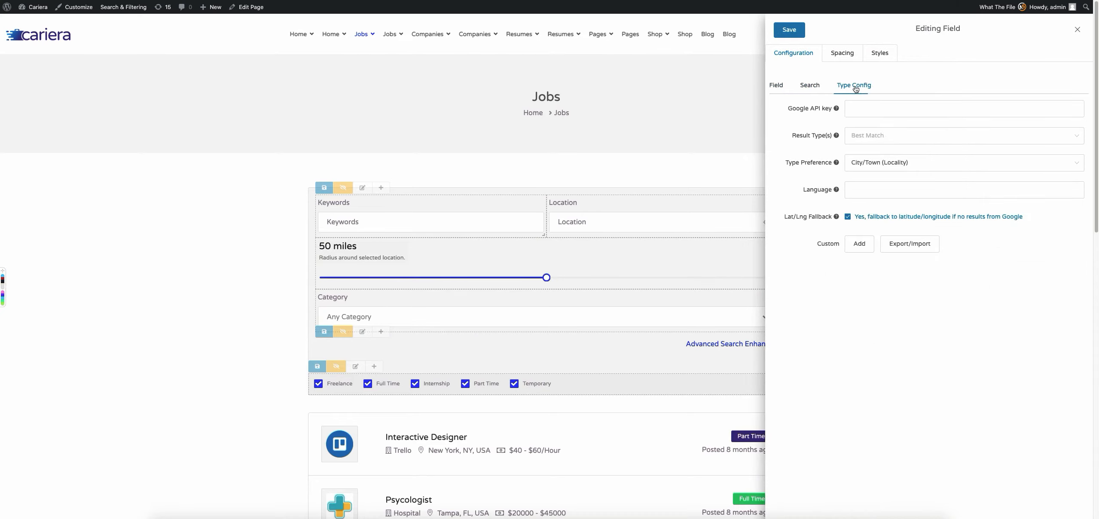
left_click(864, 108)
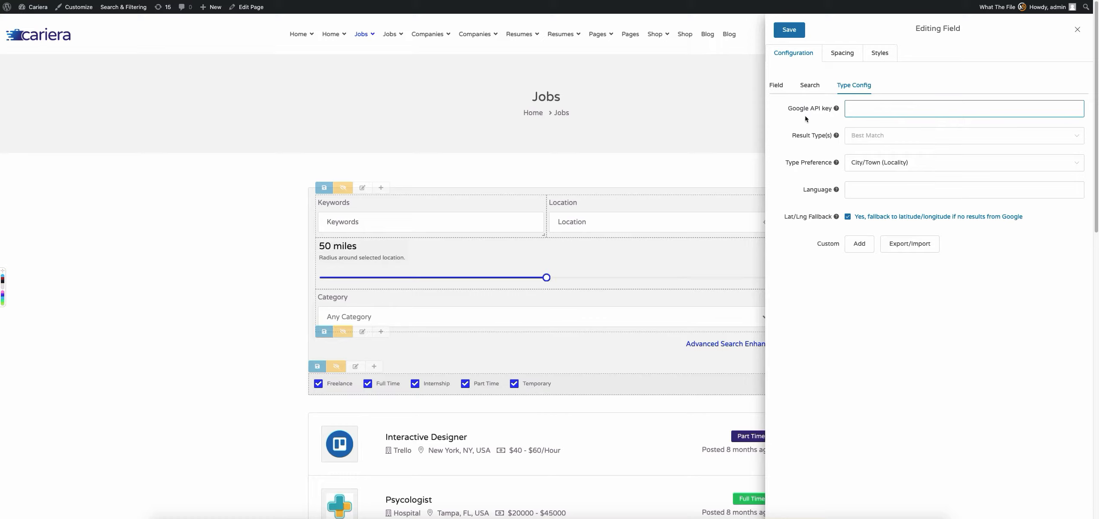
left_click(779, 87)
left_click(1077, 28)
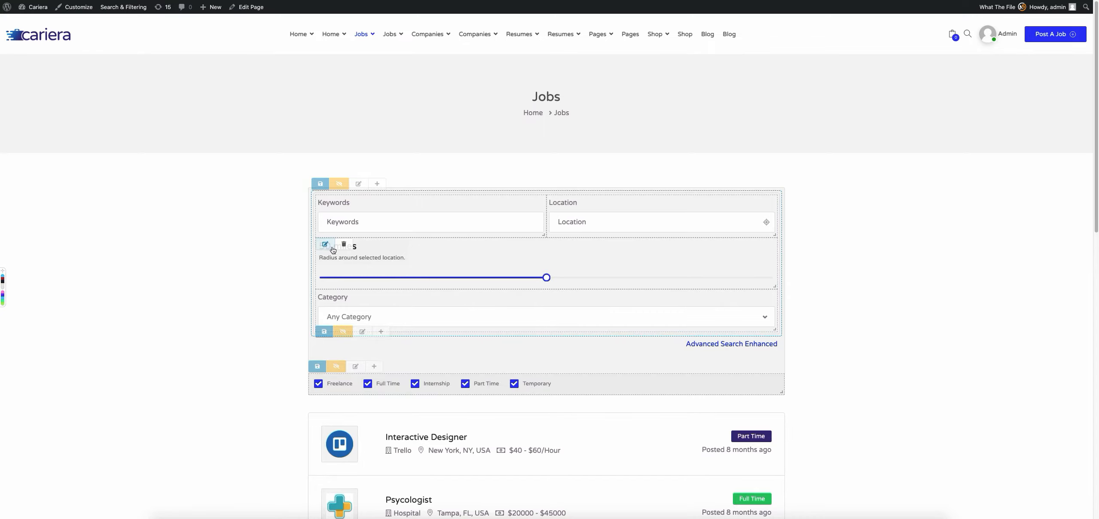
Set the maximum of the Jobs page's Radius slider field to 500.
left_click(335, 248)
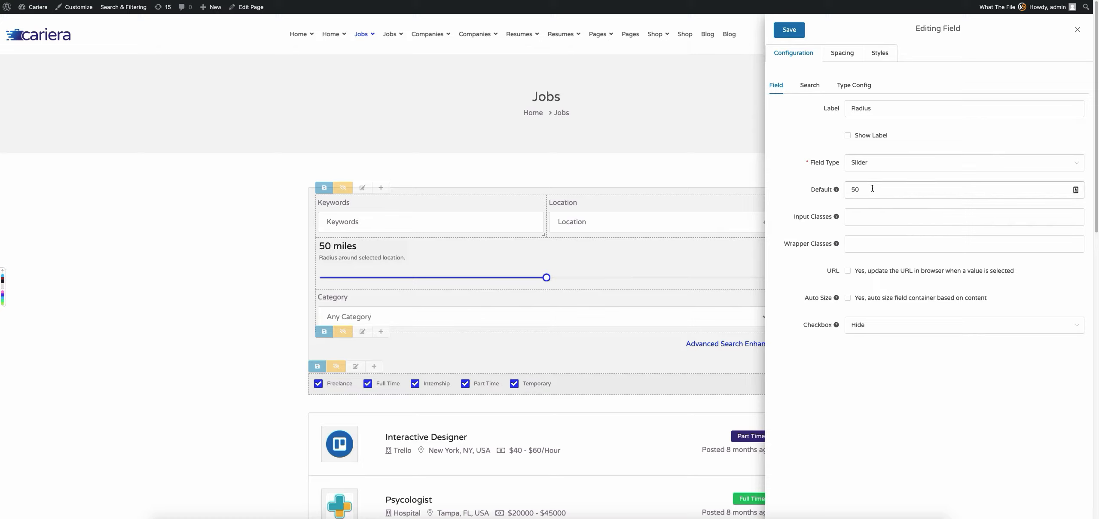
left_click(852, 86)
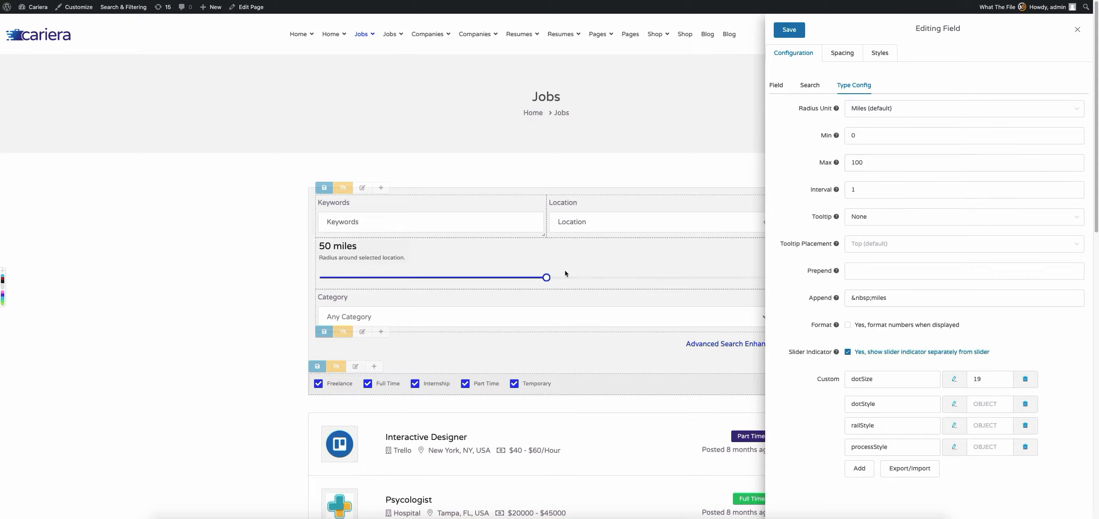
double_click(873, 162)
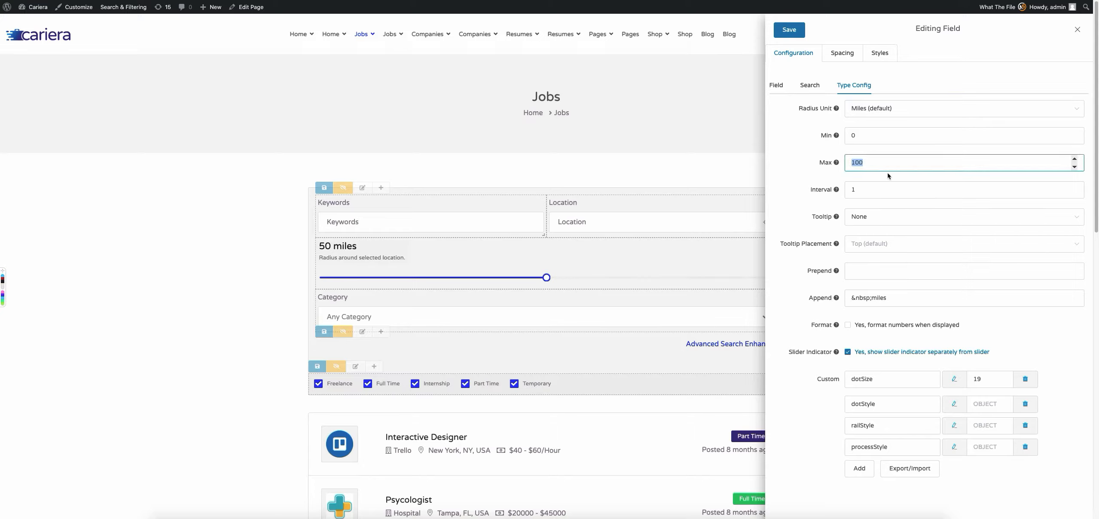
type("500")
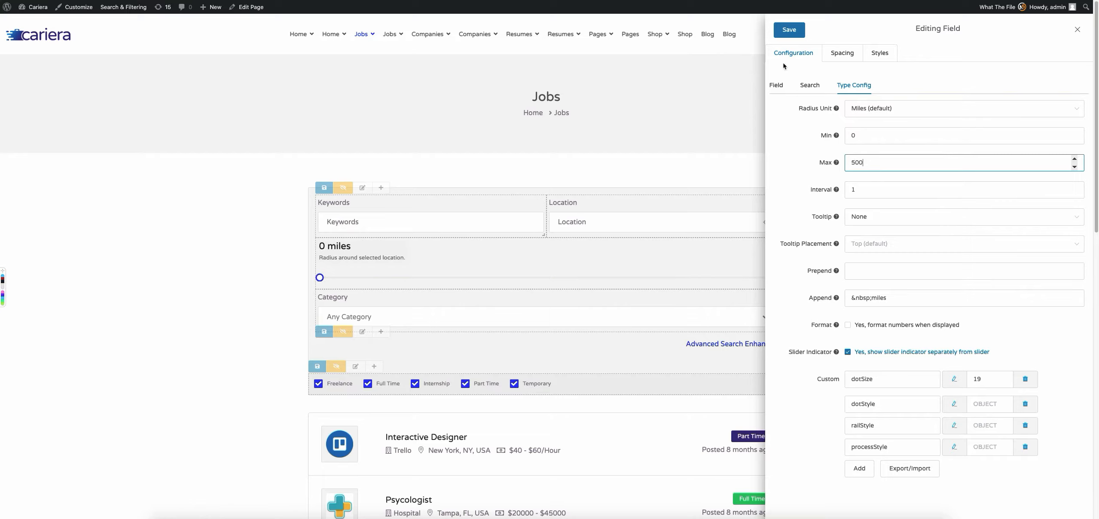
Set the Radius slider's default value to 250 and save the field.
left_click(776, 84)
left_click(854, 191)
type("250")
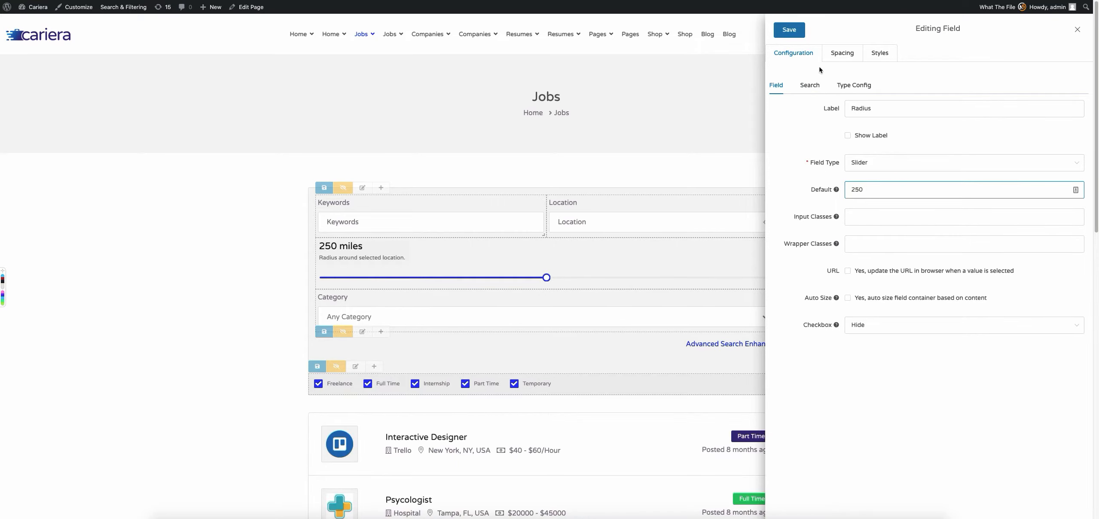
left_click(853, 85)
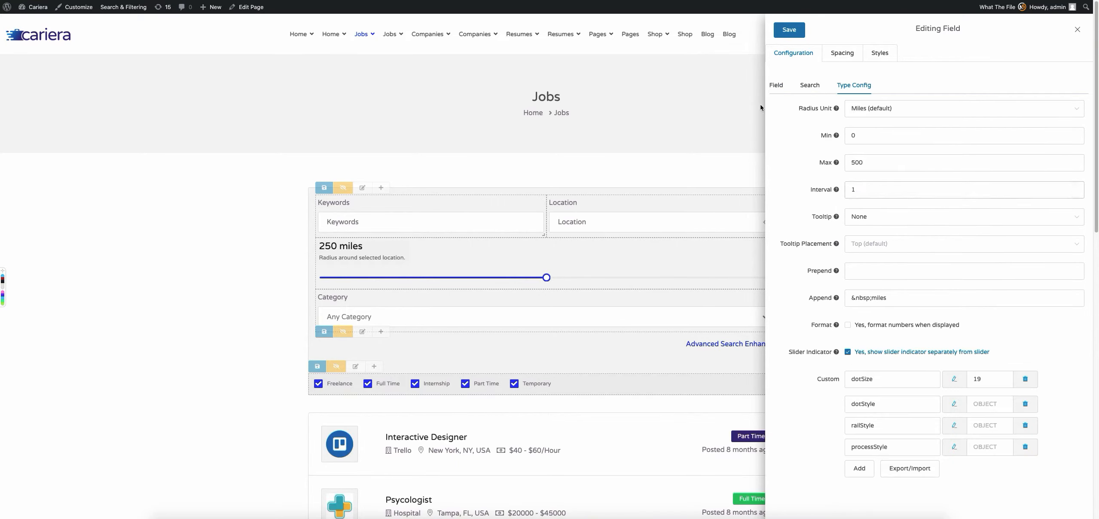
left_click(788, 30)
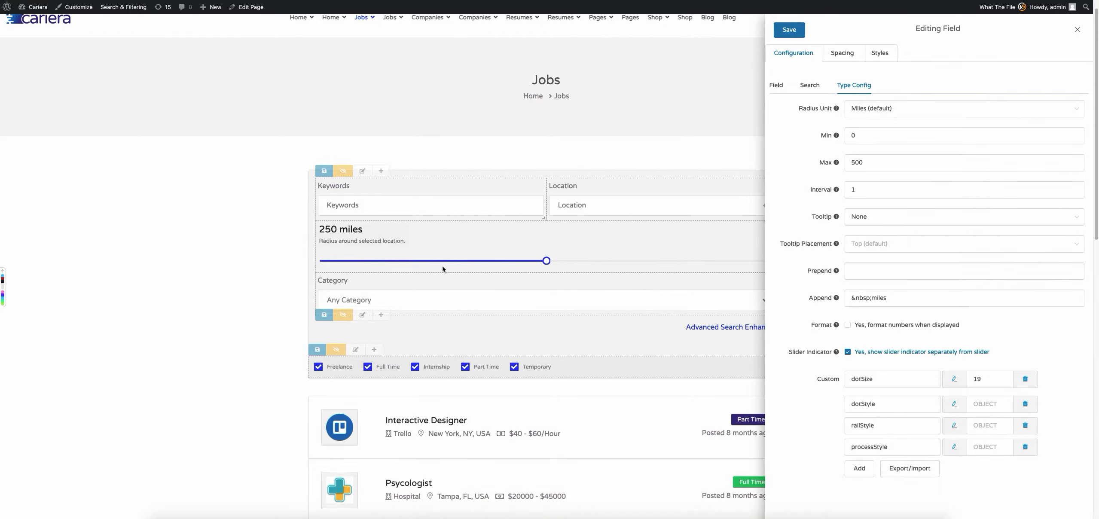
Set the background-color of the Radius slider's railStyle custom parameter to #222.
scroll(521, 249, "down", 1)
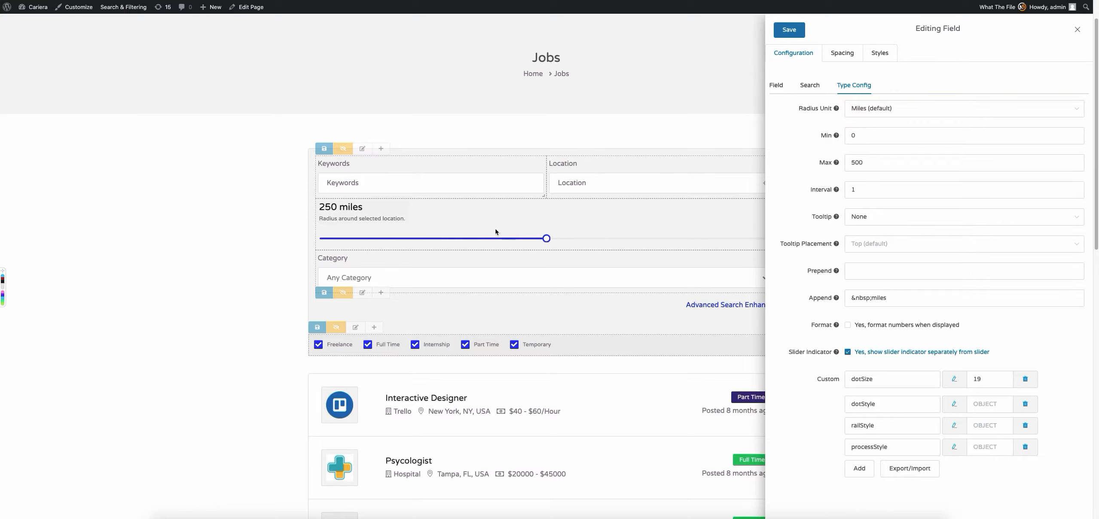
scroll(909, 383, "down", 1)
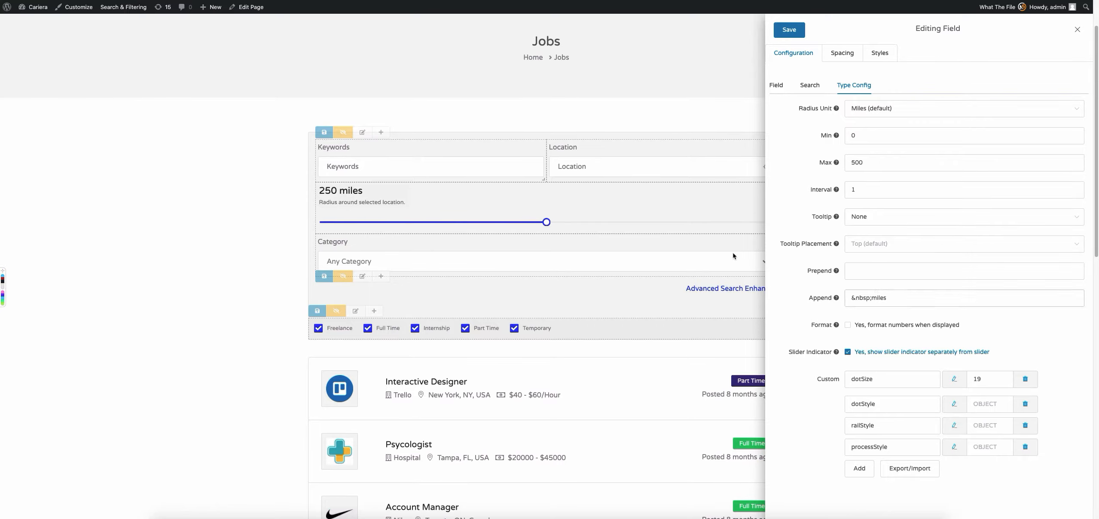
scroll(804, 396, "up", 3)
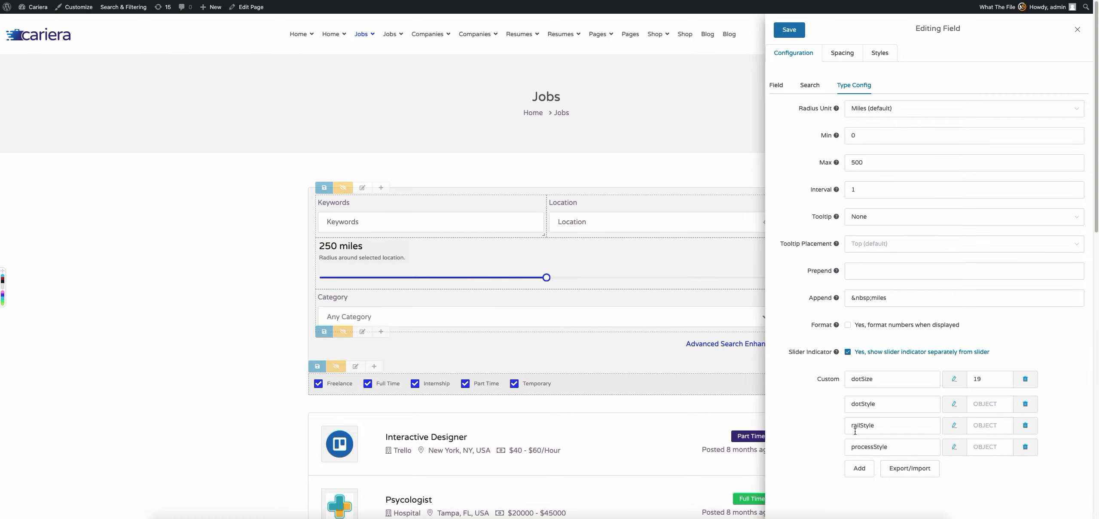
left_click(953, 426)
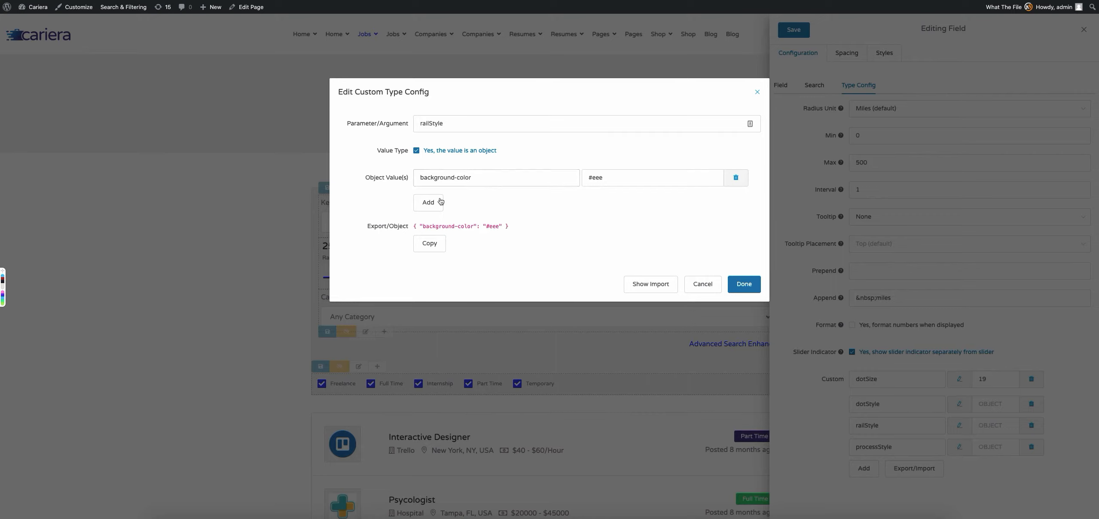
double_click(597, 177)
type("222")
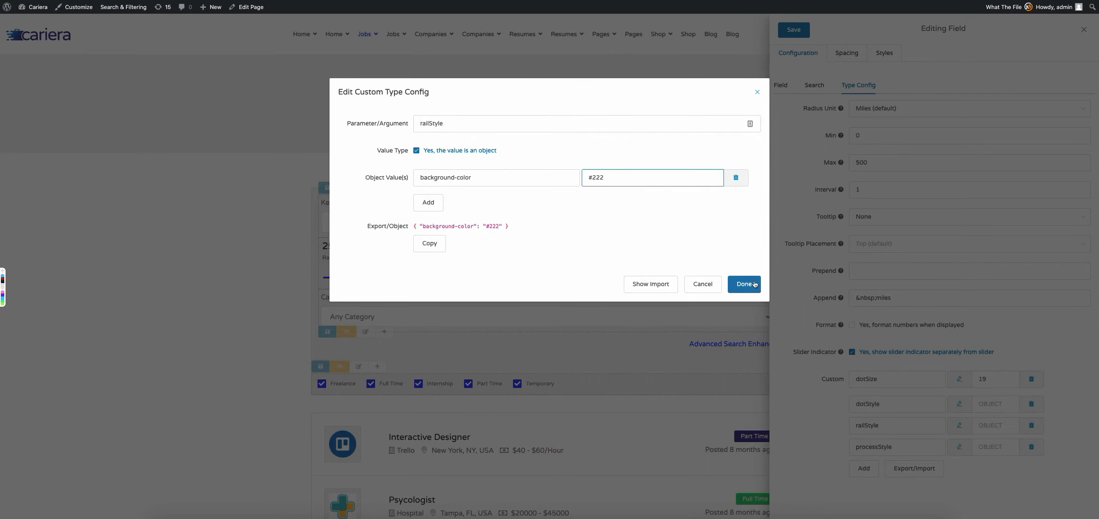
left_click(753, 284)
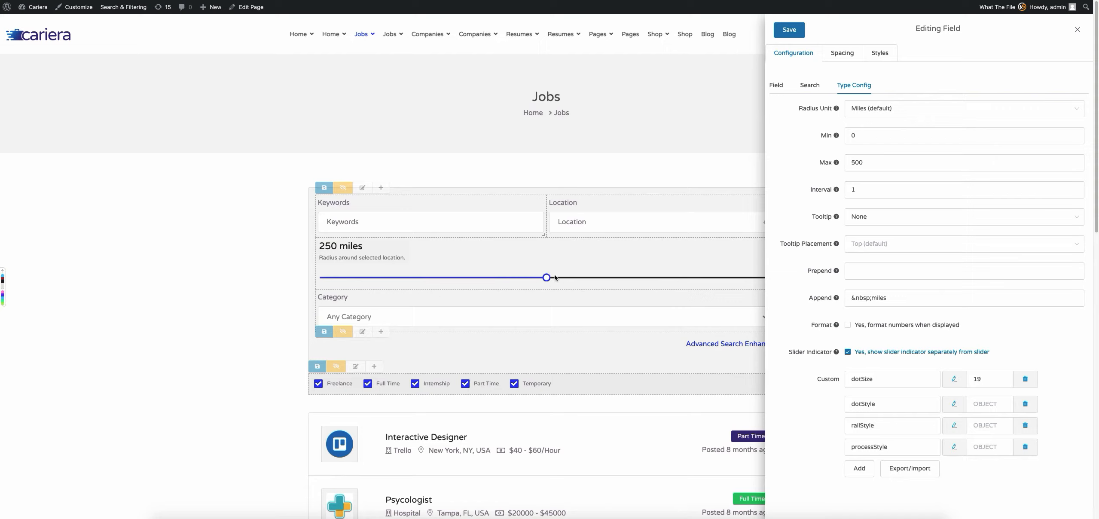
Set the background-color of the Radius slider's processStyle custom parameter to #ffffff.
left_click(953, 447)
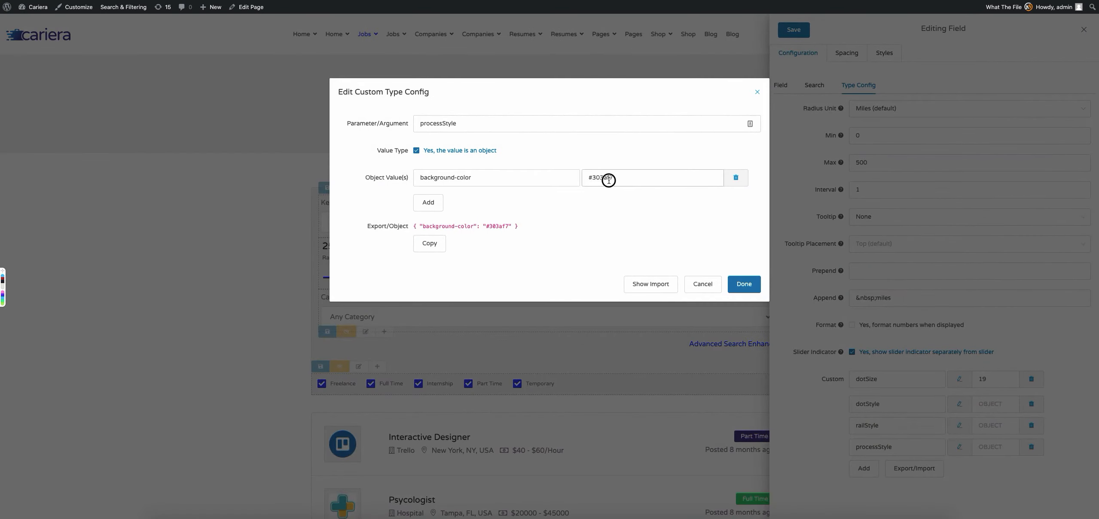
triple_click(609, 181)
key("BackSpace")
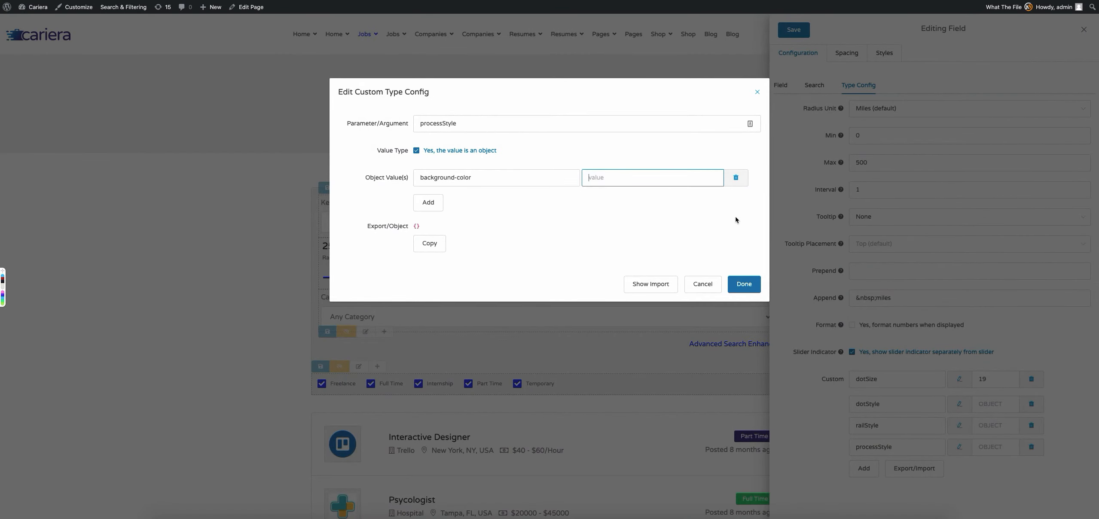
type("#ffffff")
left_click(743, 284)
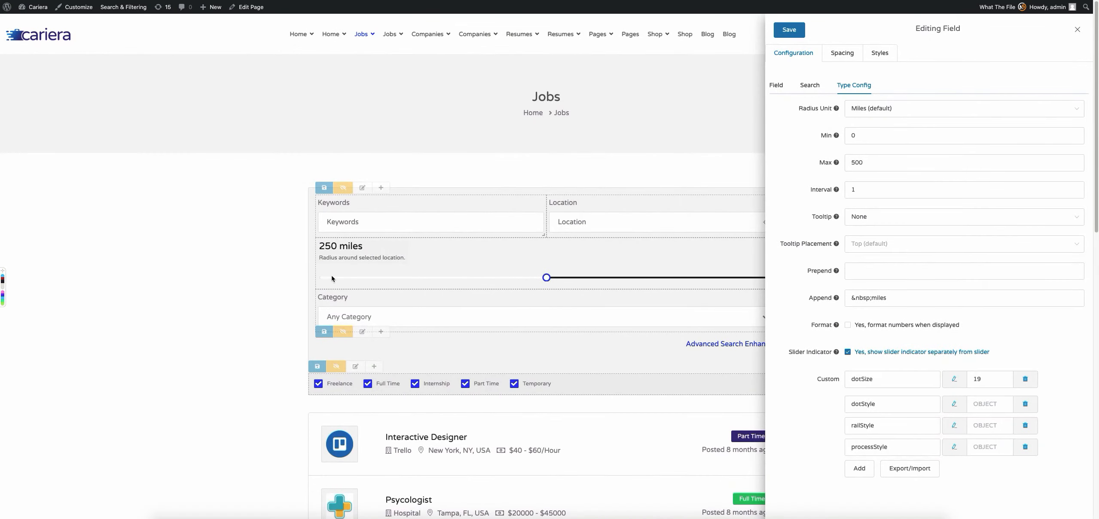
Restore the processStyle background-color to the original blue #303af7.
left_click(954, 446)
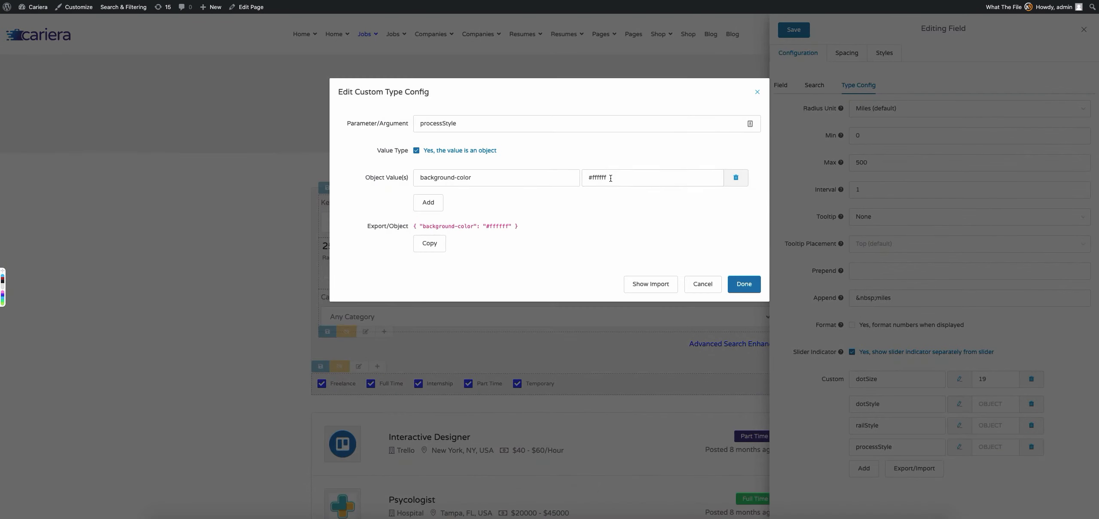
triple_click(618, 177)
type("#303af7")
left_click(747, 283)
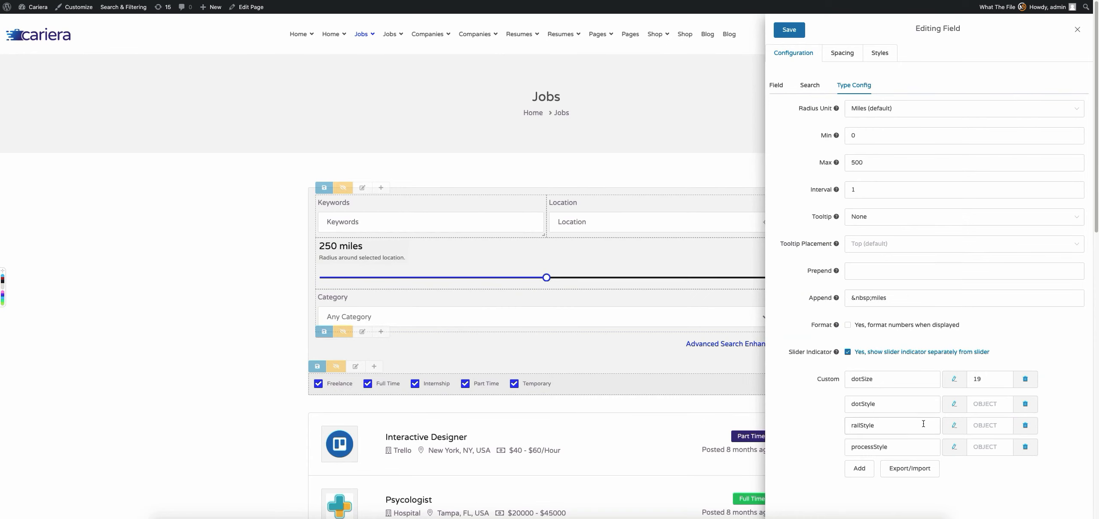
Review the border and box-shadow values of the dotStyle parameter, and save the Radius field.
left_click(952, 405)
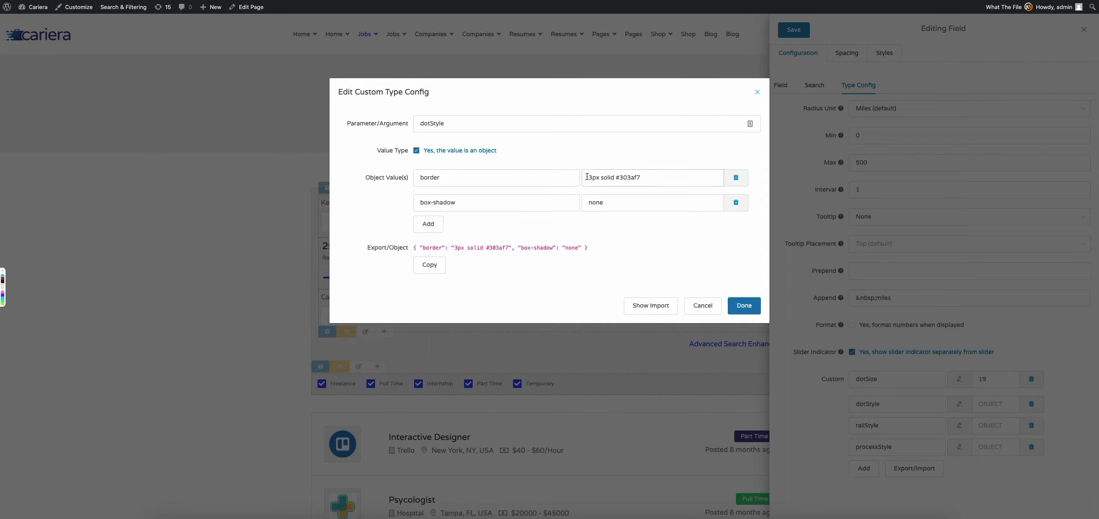
left_click(593, 178)
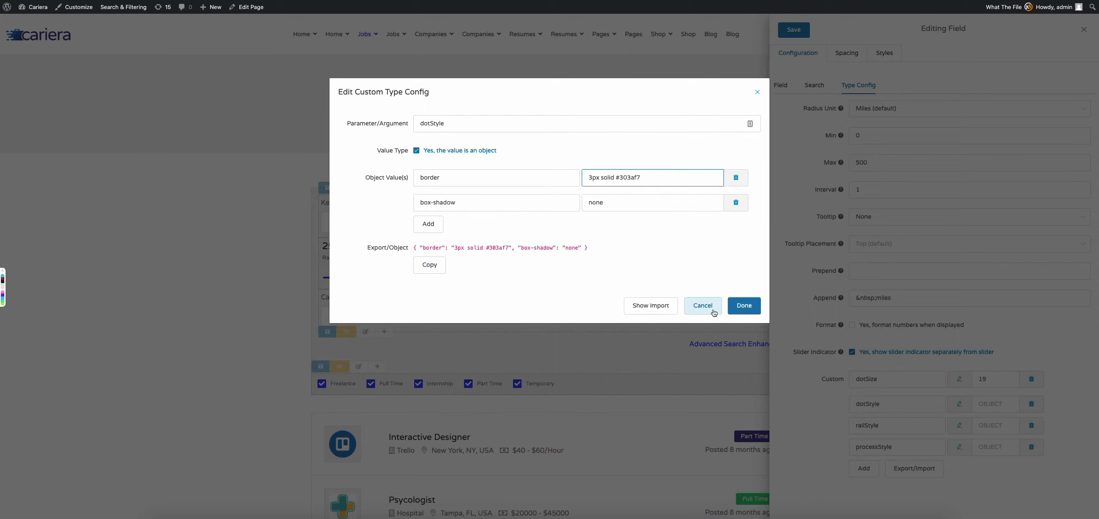
left_click(744, 305)
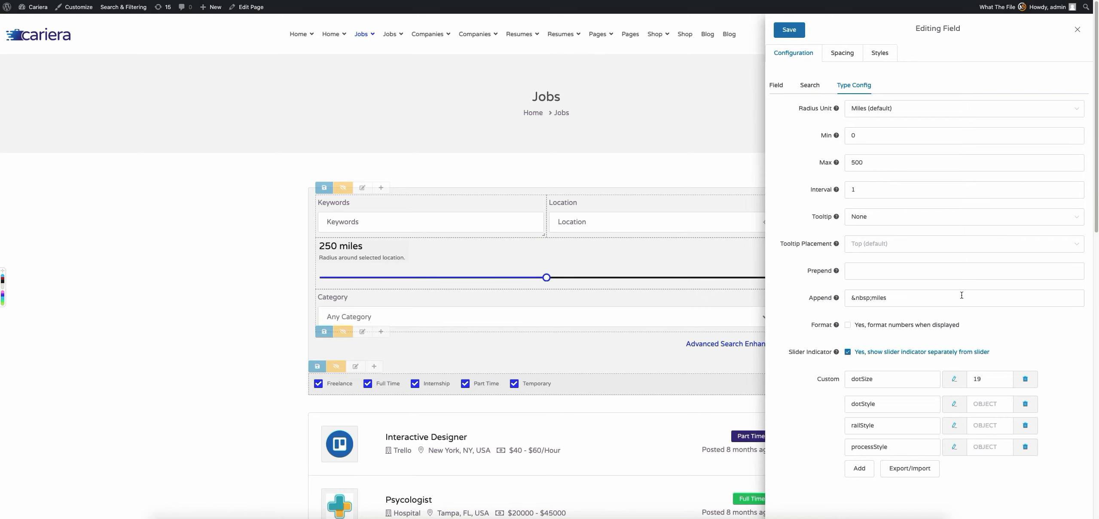
left_click(793, 34)
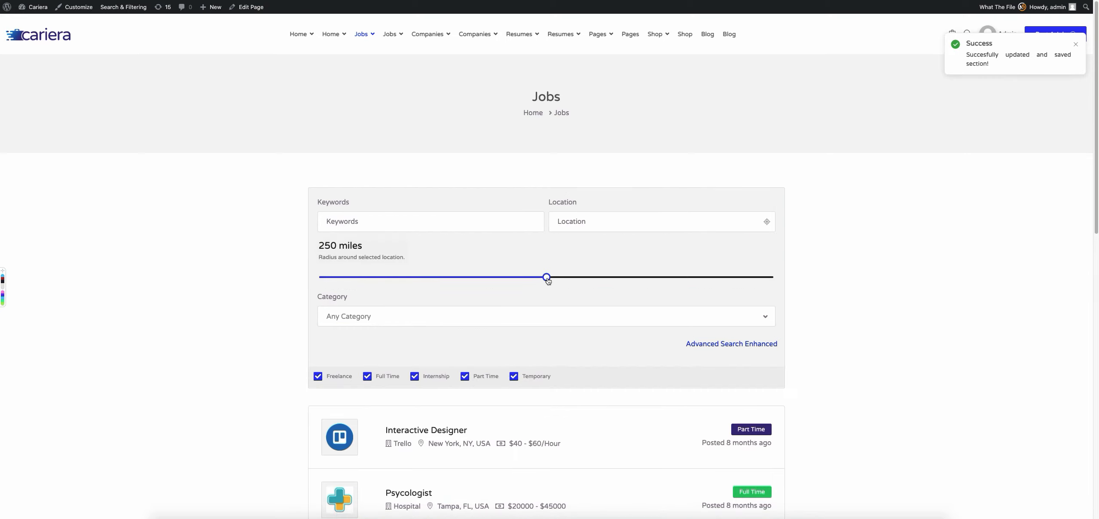
Try out the saved Radius slider on the Jobs page by moving it to about 232 and back up to 248 miles.
mouse_move(546, 279)
left_mouse_down()
mouse_move(409, 279)
mouse_move(547, 279)
left_mouse_up()
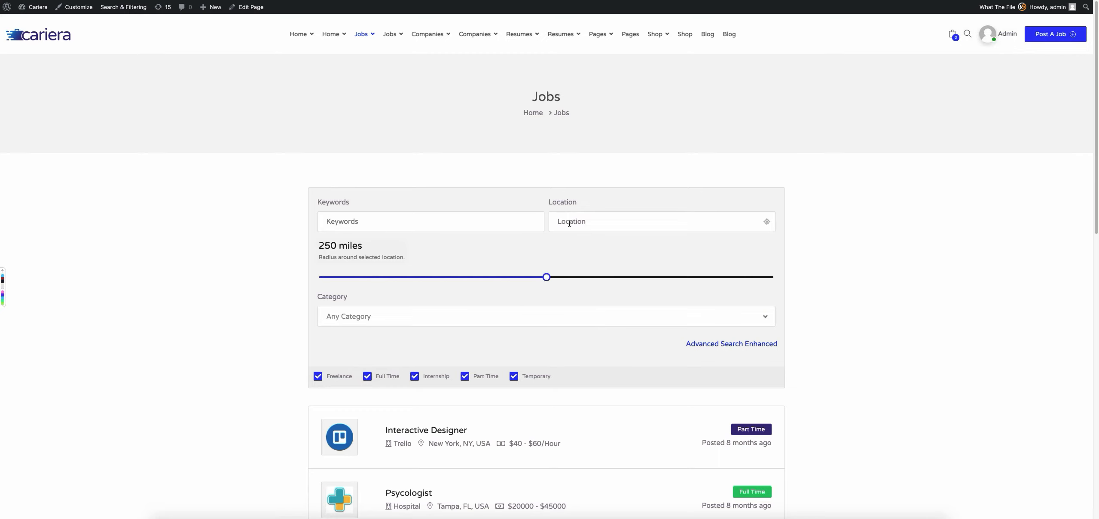
mouse_move(545, 278)
left_mouse_down()
mouse_move(415, 278)
mouse_move(531, 280)
left_mouse_up()
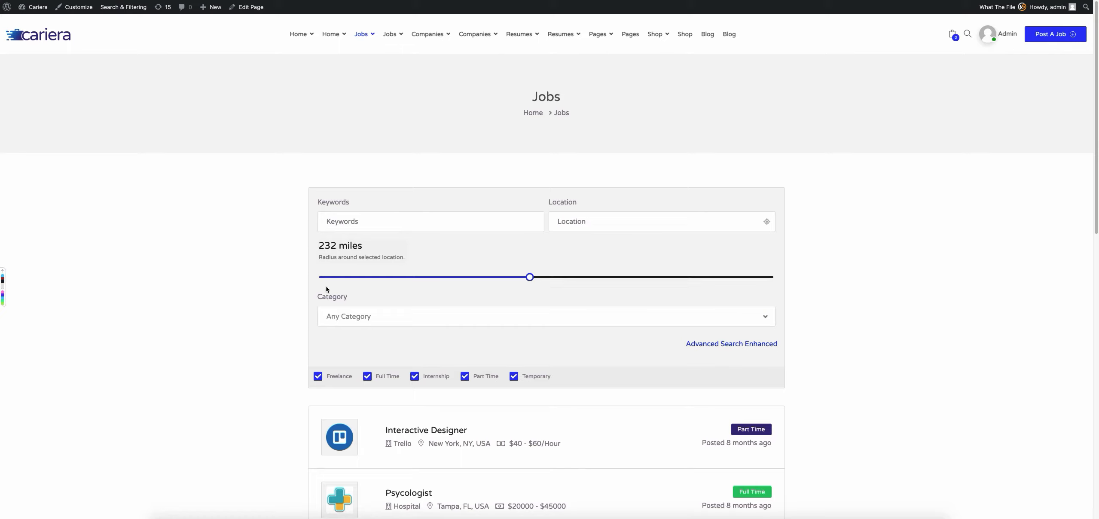
left_click_drag(534, 279, 544, 278)
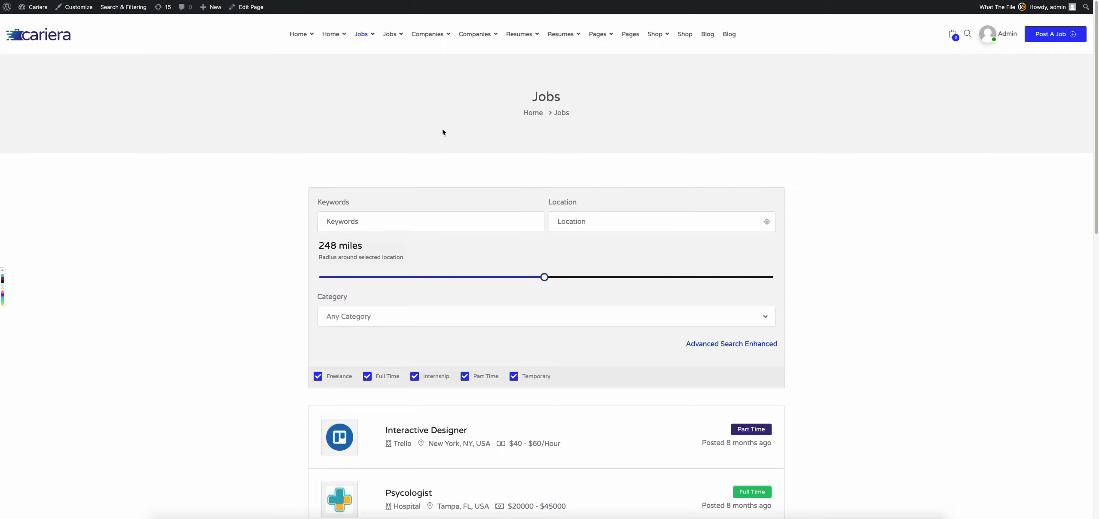
Browse several Home page variants and examine the boxed search form's Keywords, Location and Categories fields.
mouse_move(289, 36)
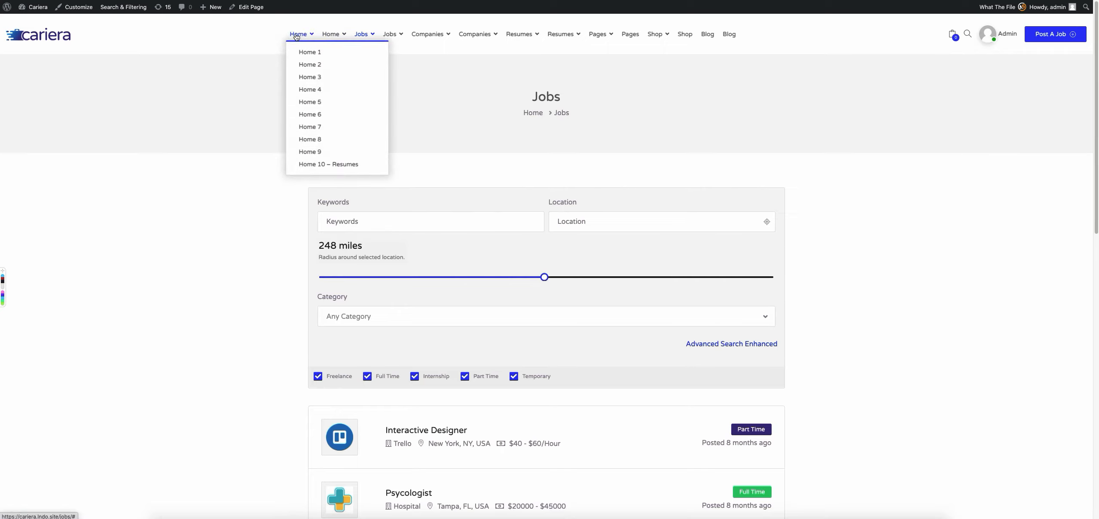
left_click(311, 113)
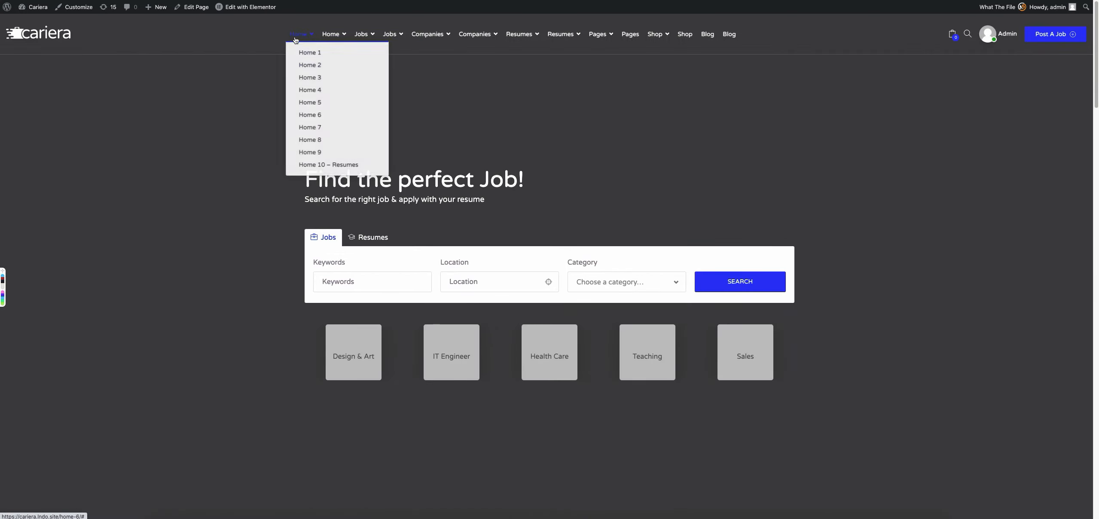
left_click(308, 130)
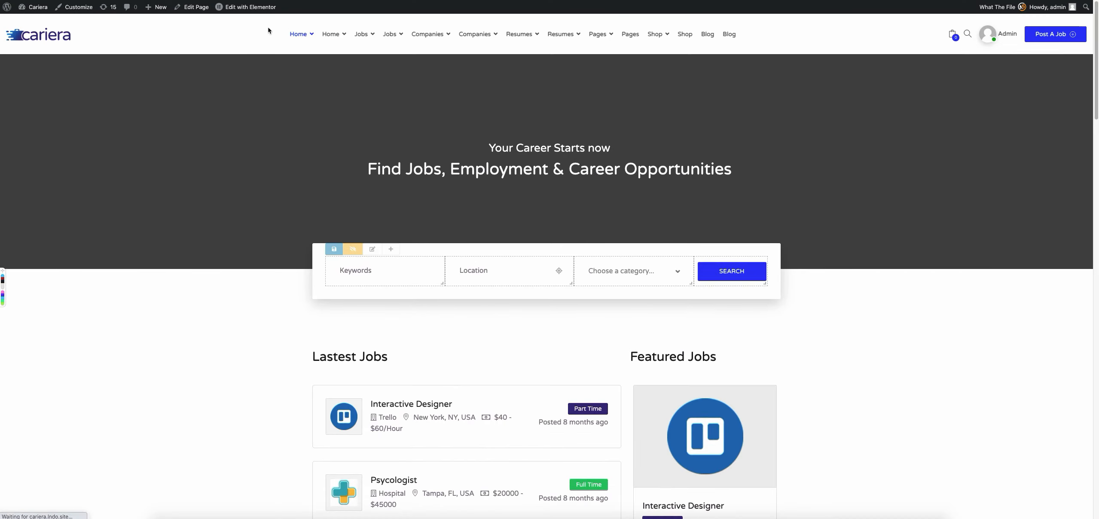
mouse_move(298, 35)
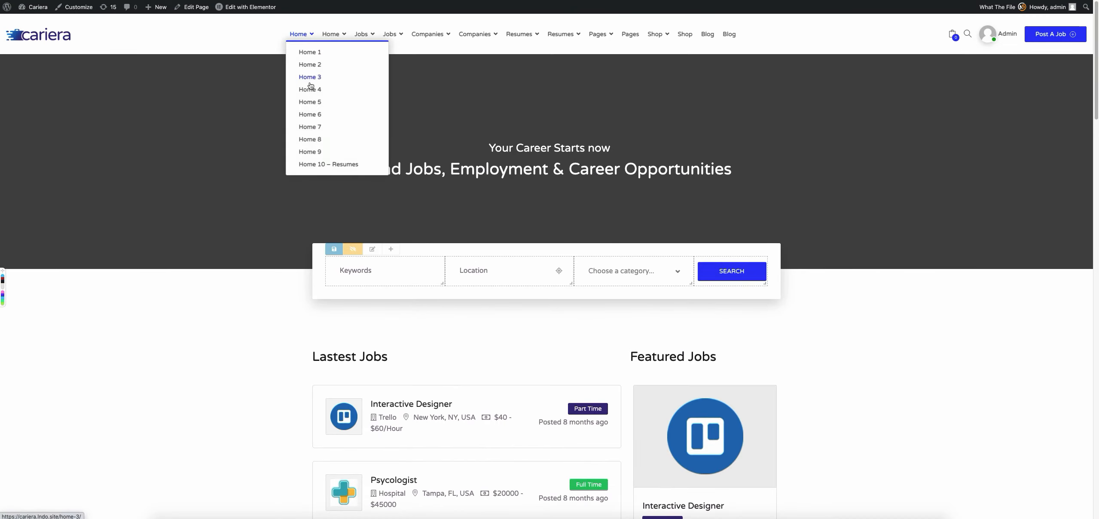
left_click(298, 107)
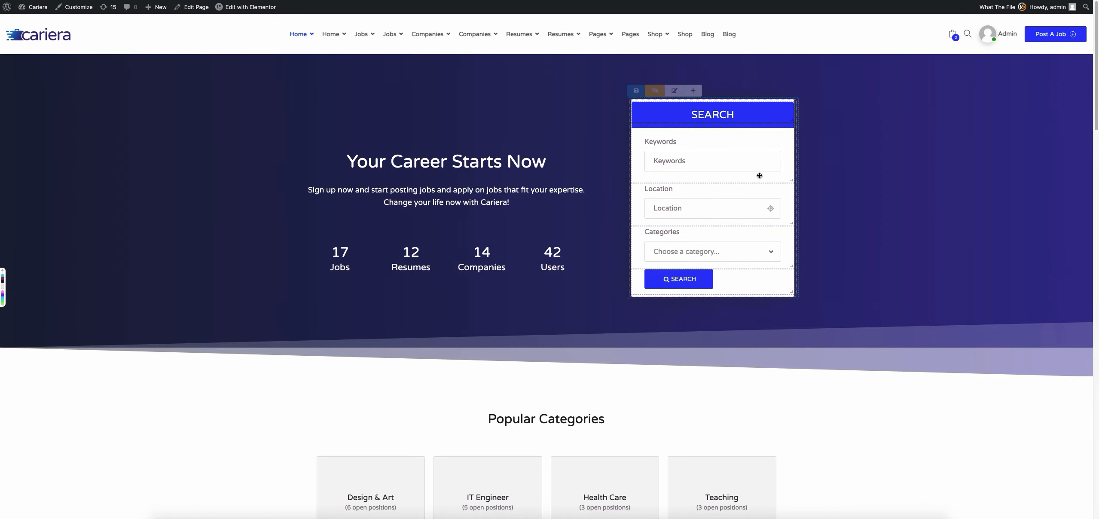
left_click(770, 255)
left_click(770, 253)
mouse_move(704, 185)
left_mouse_down()
mouse_move(704, 124)
mouse_move(708, 180)
left_mouse_up()
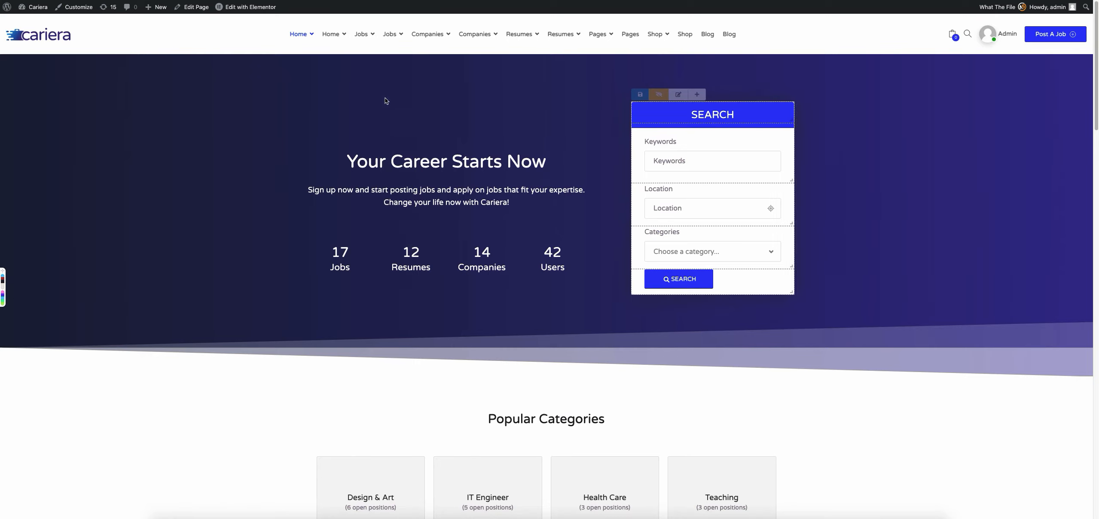
Open the Browse Resumes page and examine its search filter sections below the map.
mouse_move(523, 34)
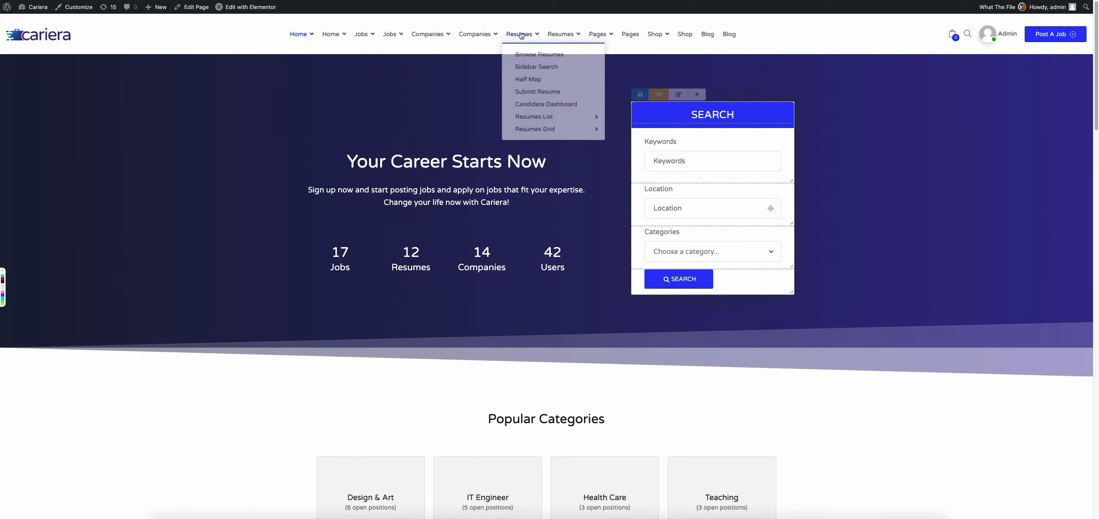
left_click(552, 53)
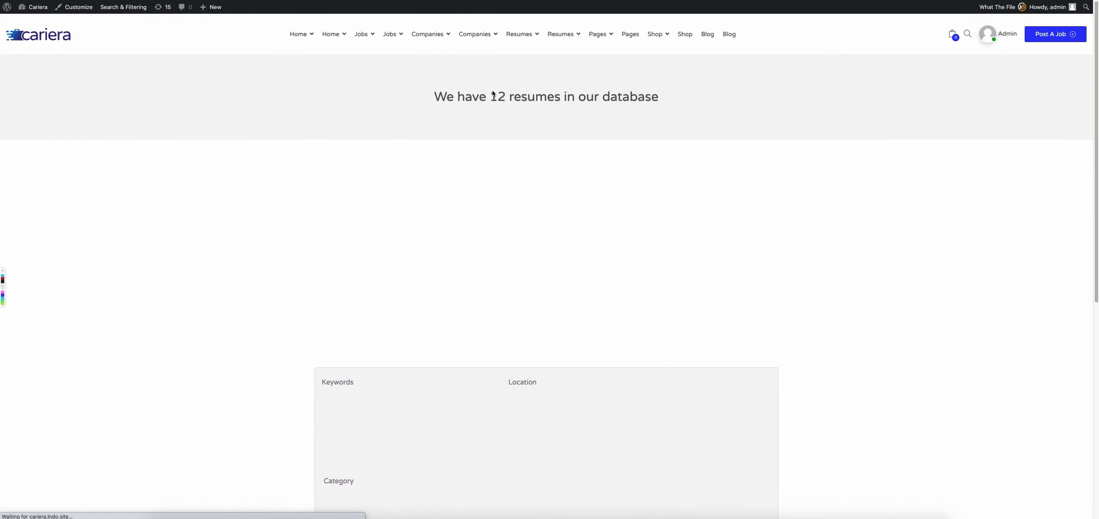
scroll(252, 362, "down", 5)
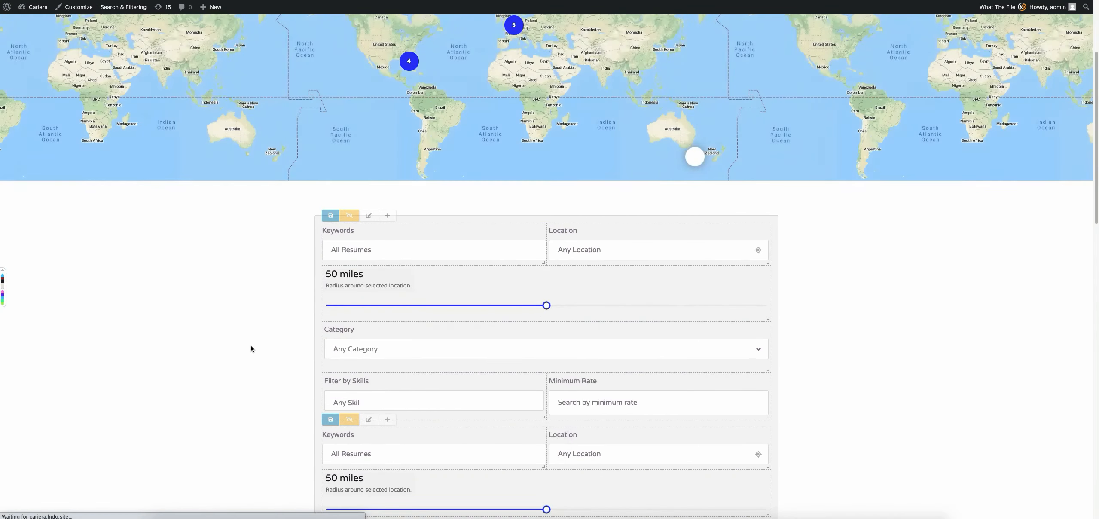
scroll(260, 269, "down", 3)
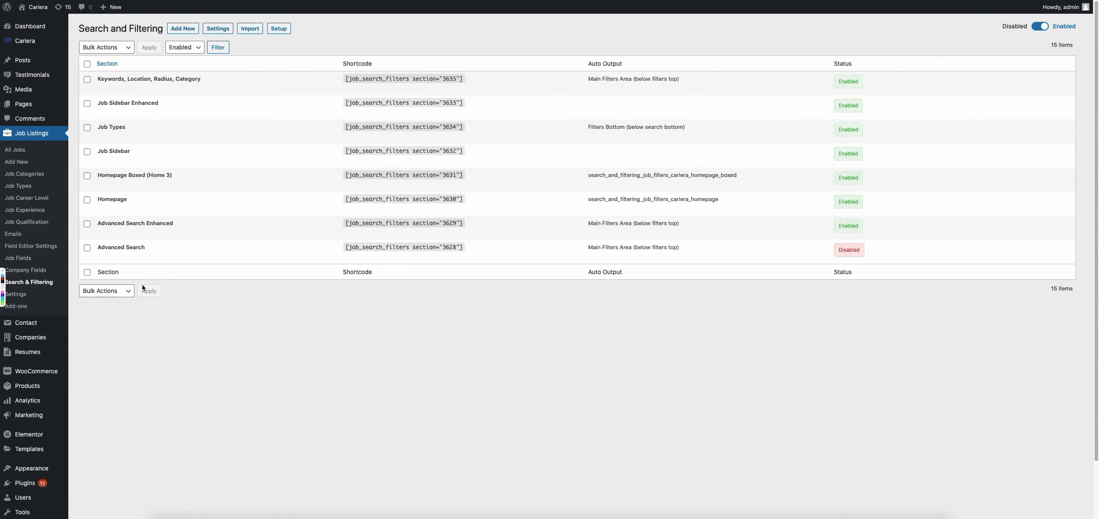
Disable the Default Resume Filters section in the Search and Filtering list for Resumes.
mouse_move(39, 352)
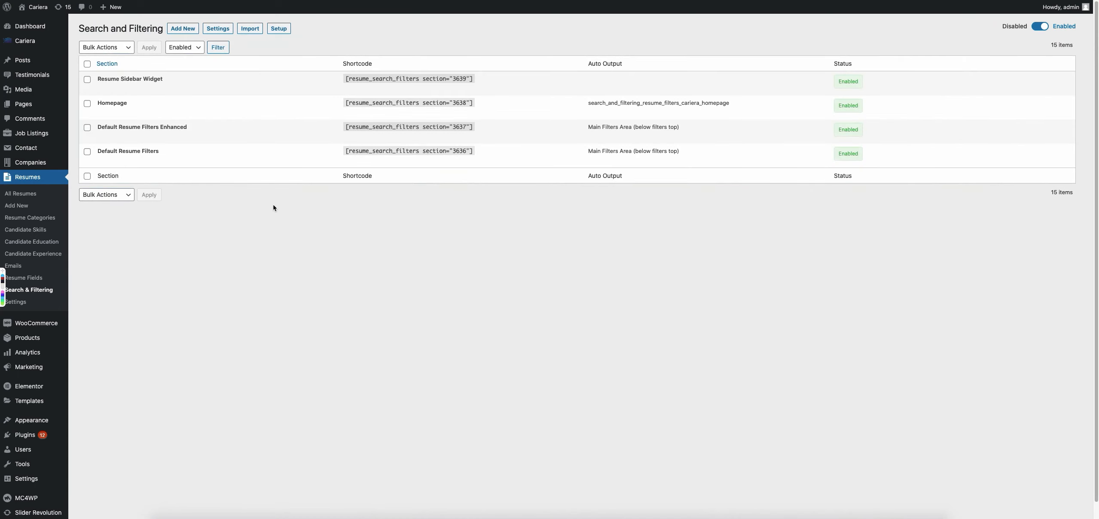
mouse_move(253, 106)
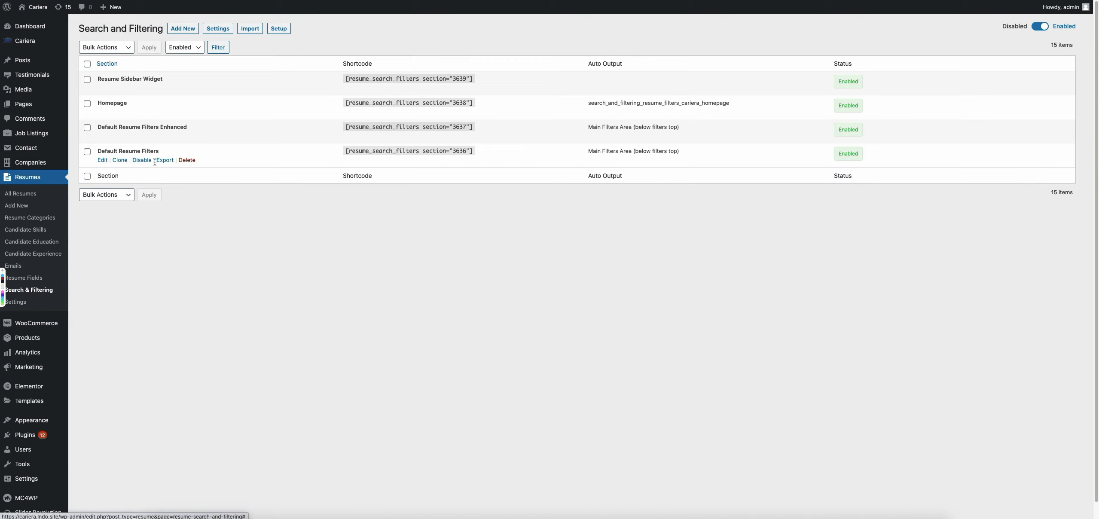
left_click(142, 160)
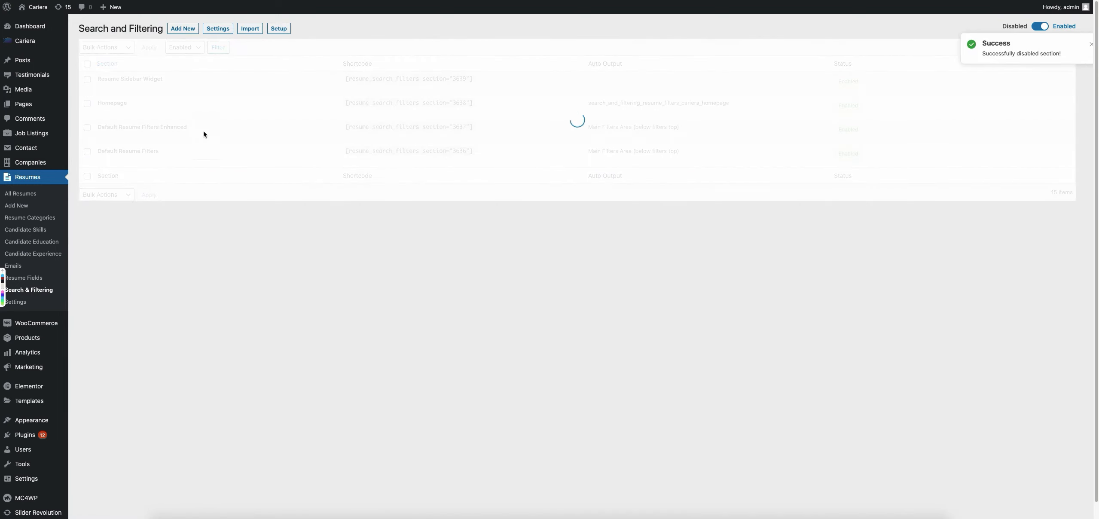
Reload the resumes page, hide the filter section's editing controls, and enable Filter by Rate.
left_click(240, 0)
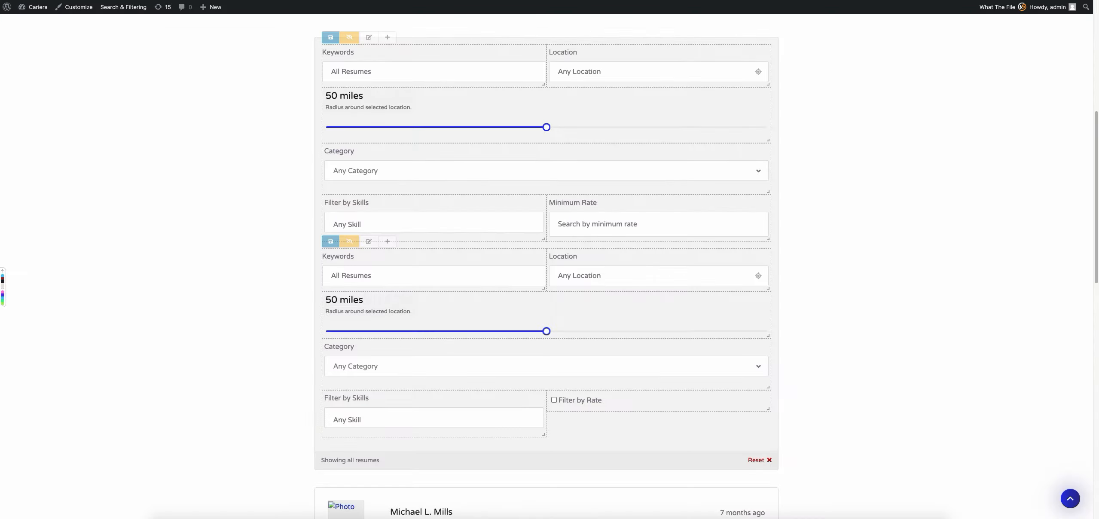
key("super+r")
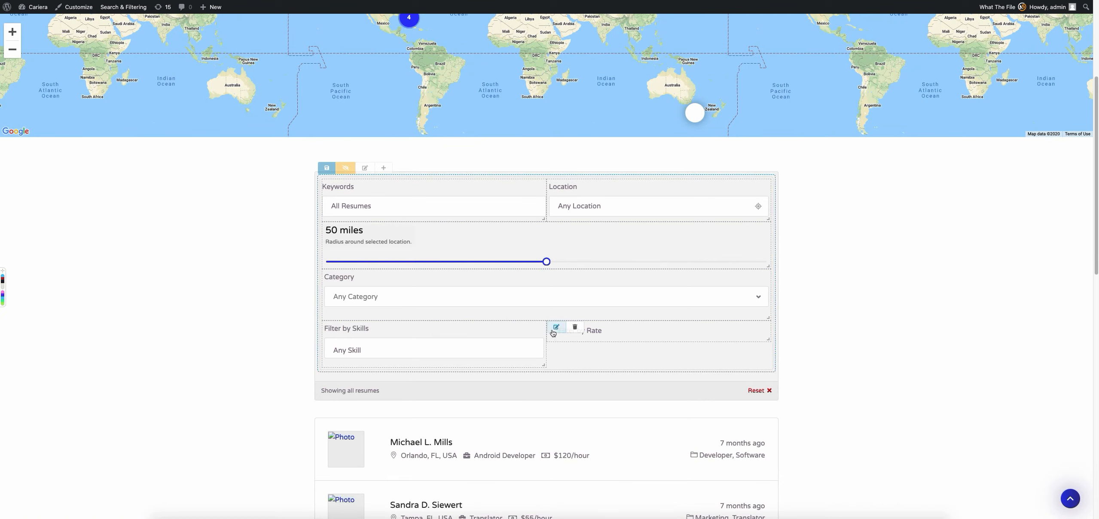
left_click(350, 173)
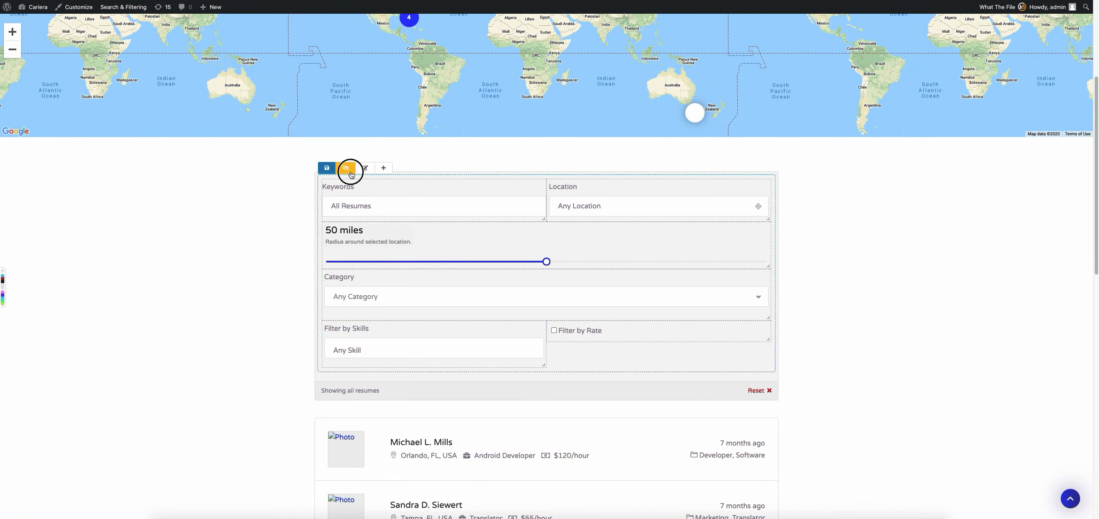
left_click(554, 330)
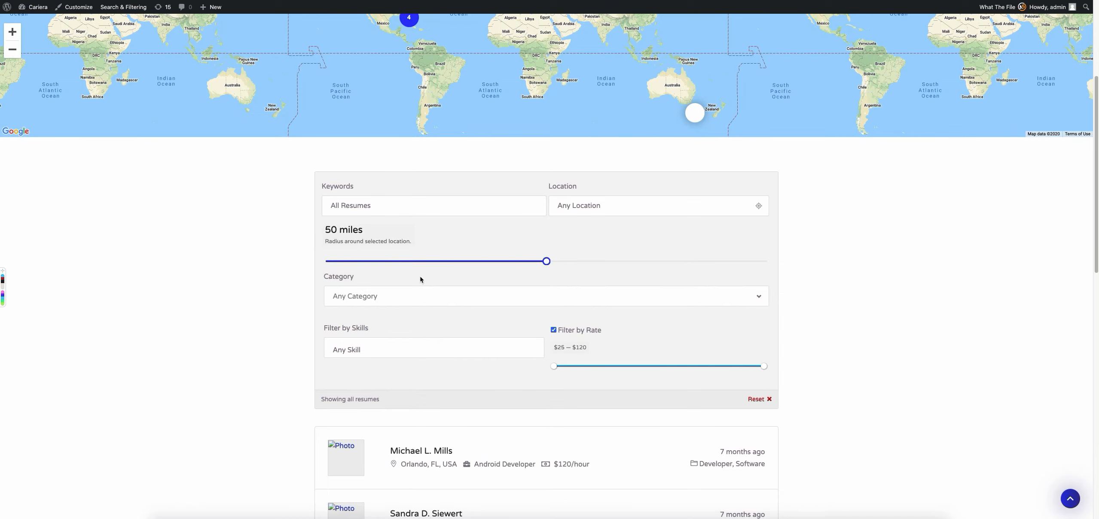
Look through the Filter by Skills options and try the rate and radius sliders, moving the radius to 49 miles.
left_click(398, 346)
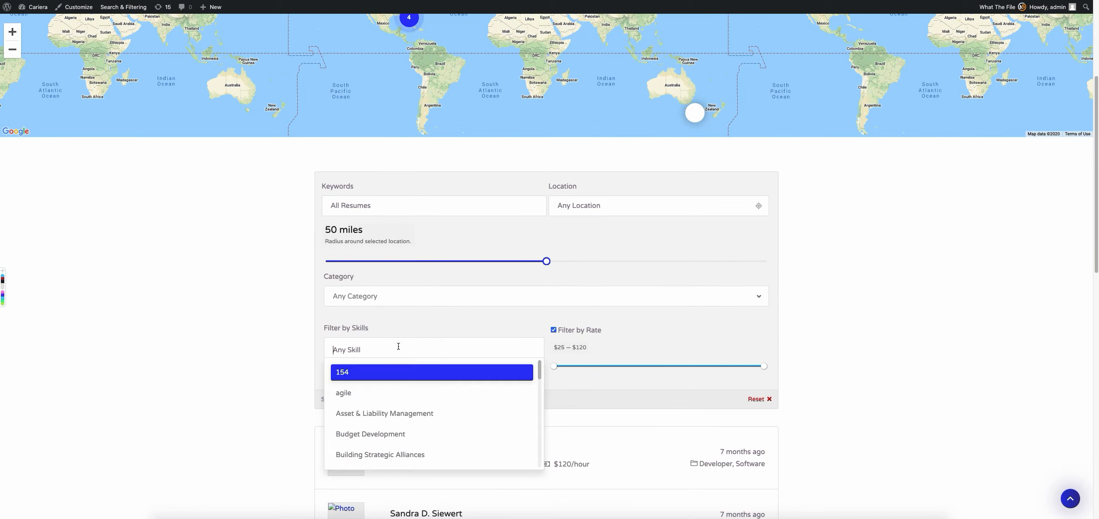
left_click(250, 327)
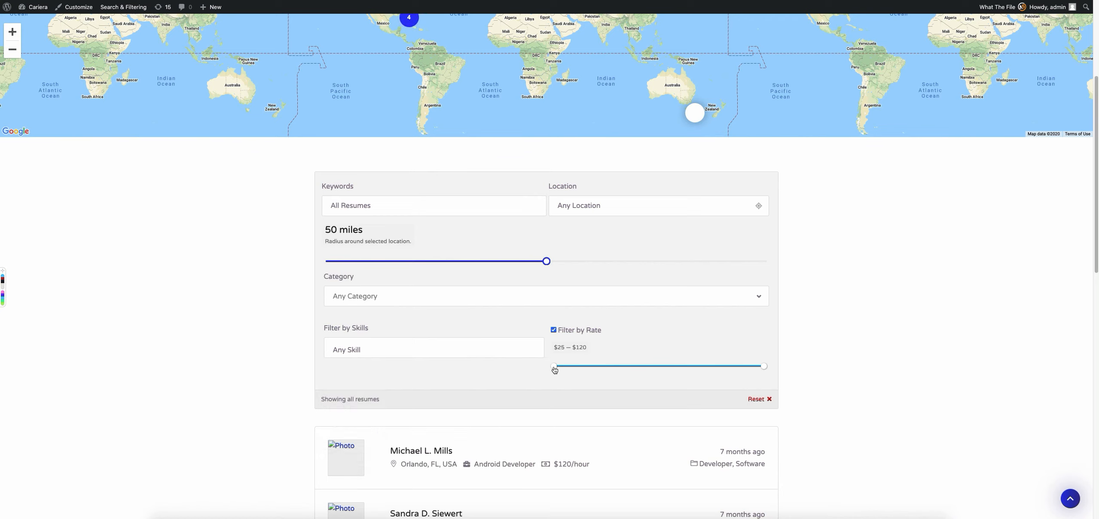
mouse_move(554, 367)
left_mouse_down()
mouse_move(614, 368)
mouse_move(543, 363)
left_mouse_up()
mouse_move(543, 261)
left_mouse_down()
mouse_move(520, 261)
mouse_move(542, 260)
left_mouse_up()
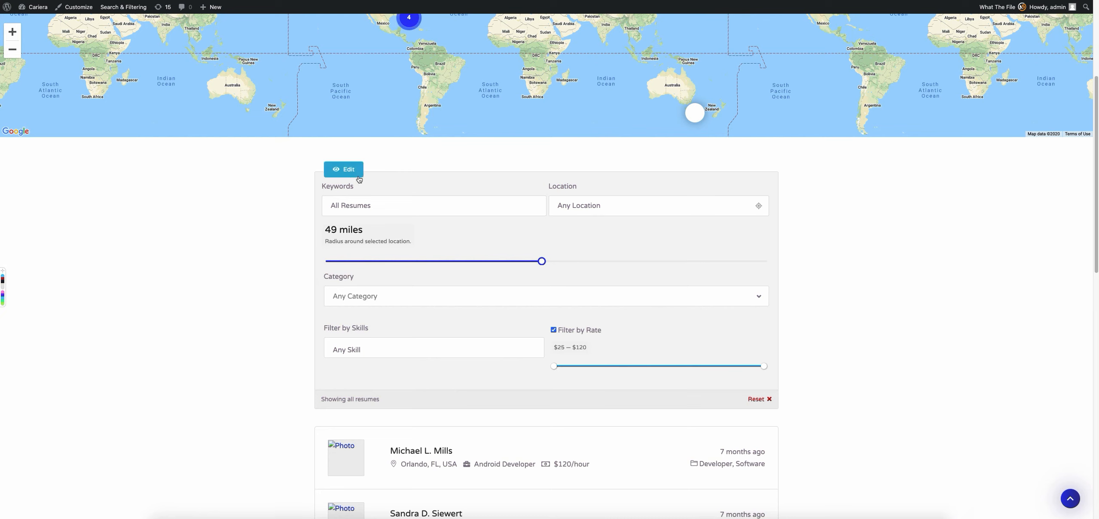
Copy the custom type configuration exported from the Filter by Radius field in the resume filter section.
left_click(346, 170)
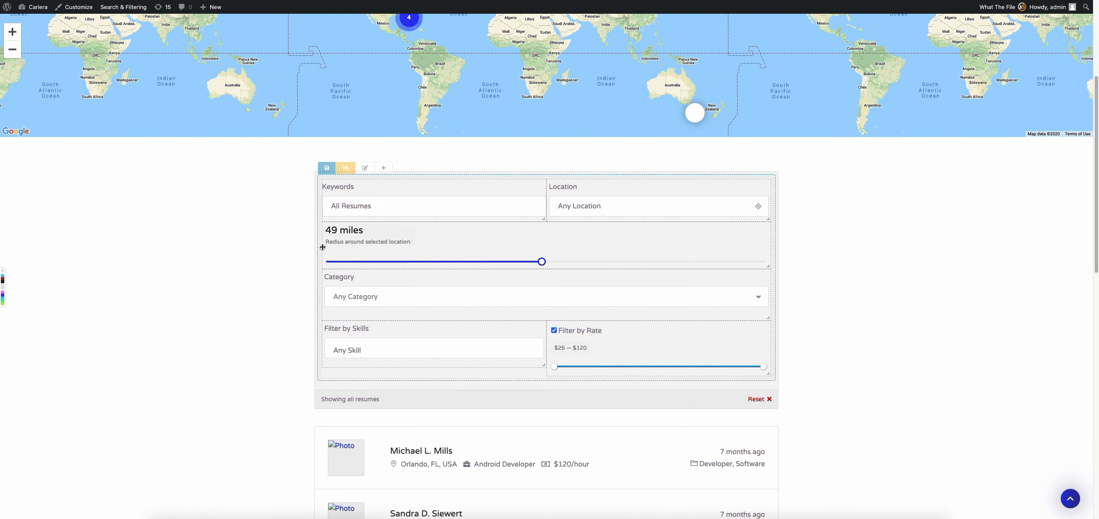
left_click(344, 228)
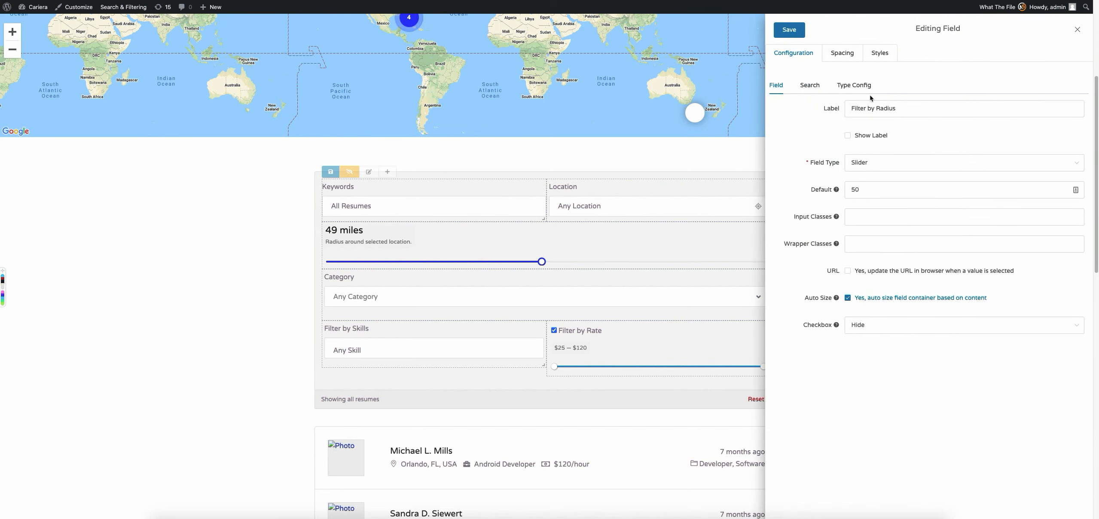
left_click(855, 88)
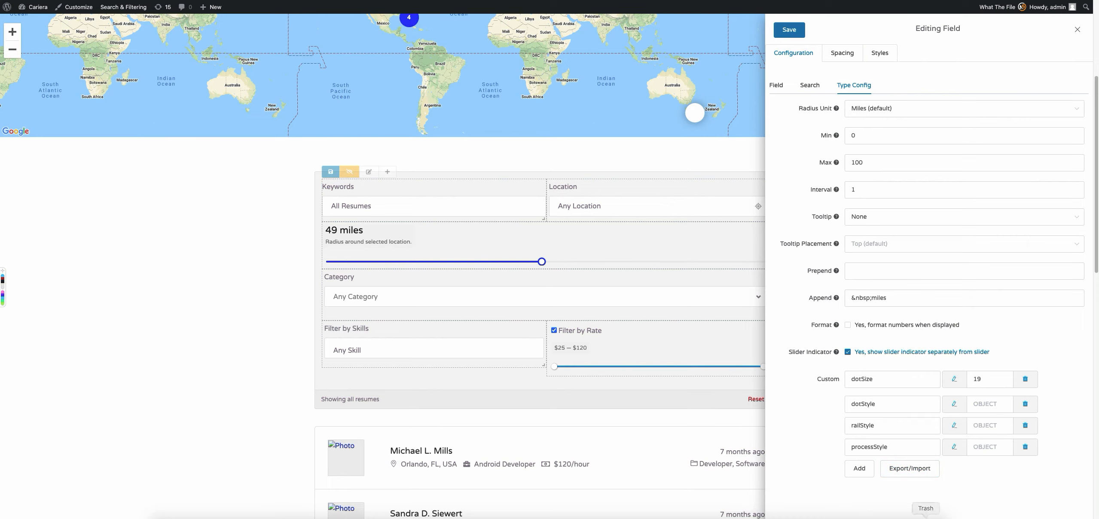
left_click(917, 471)
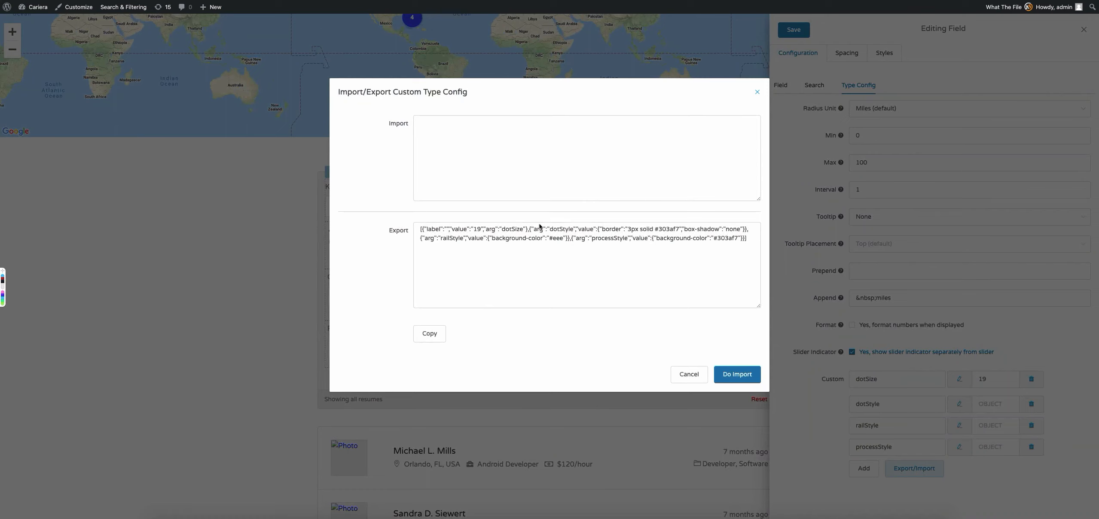
left_click(444, 252)
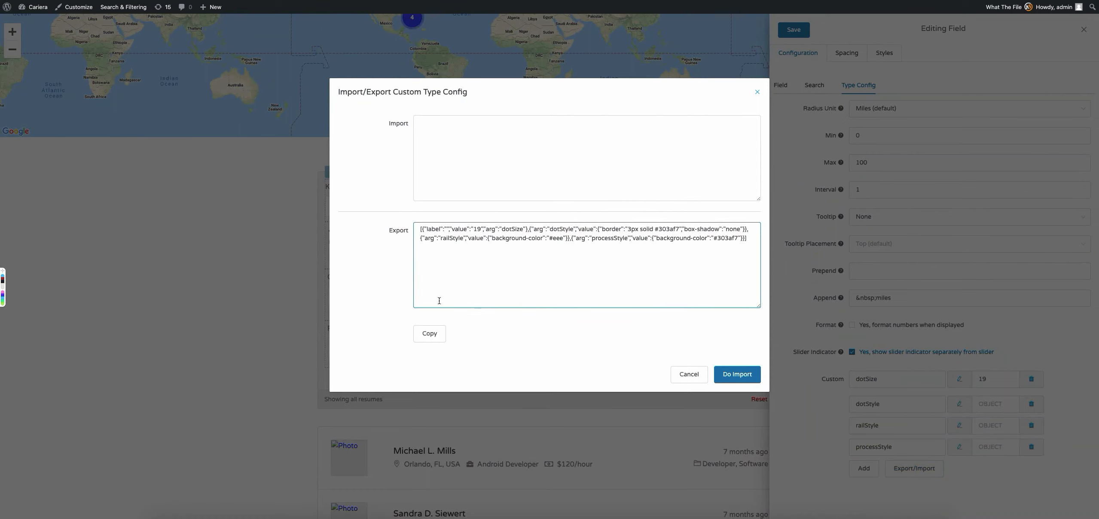
left_click(429, 334)
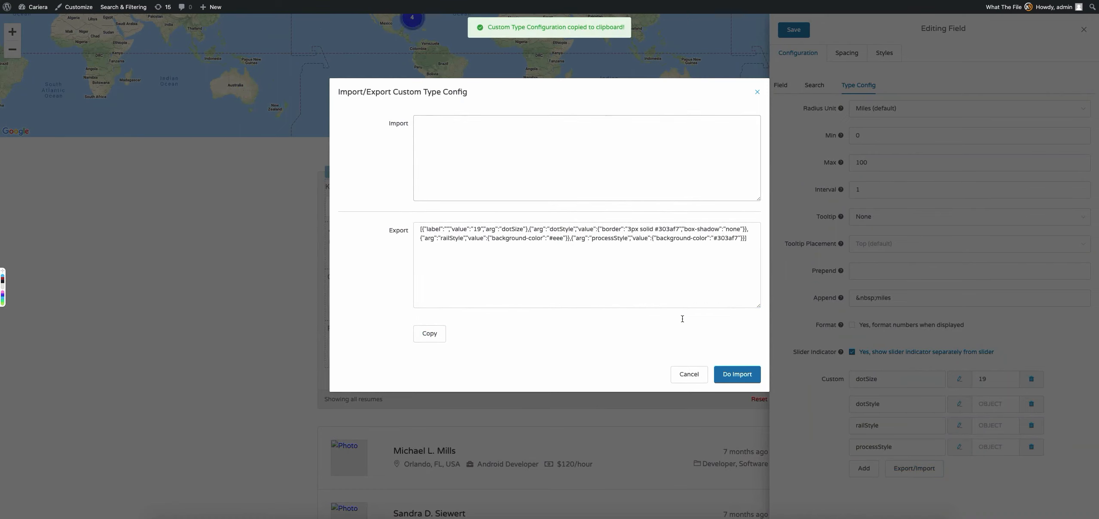
left_click(695, 373)
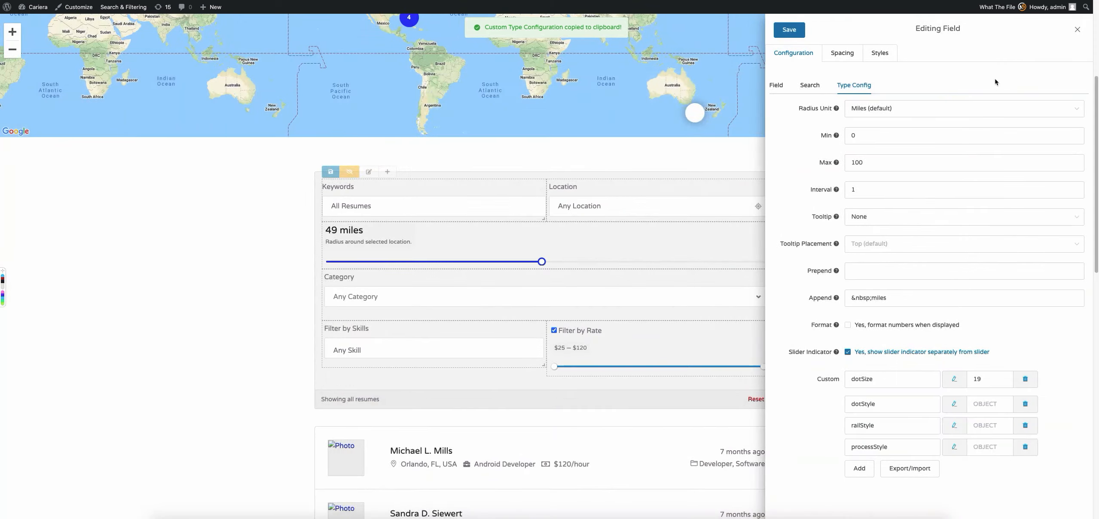
left_click(1078, 29)
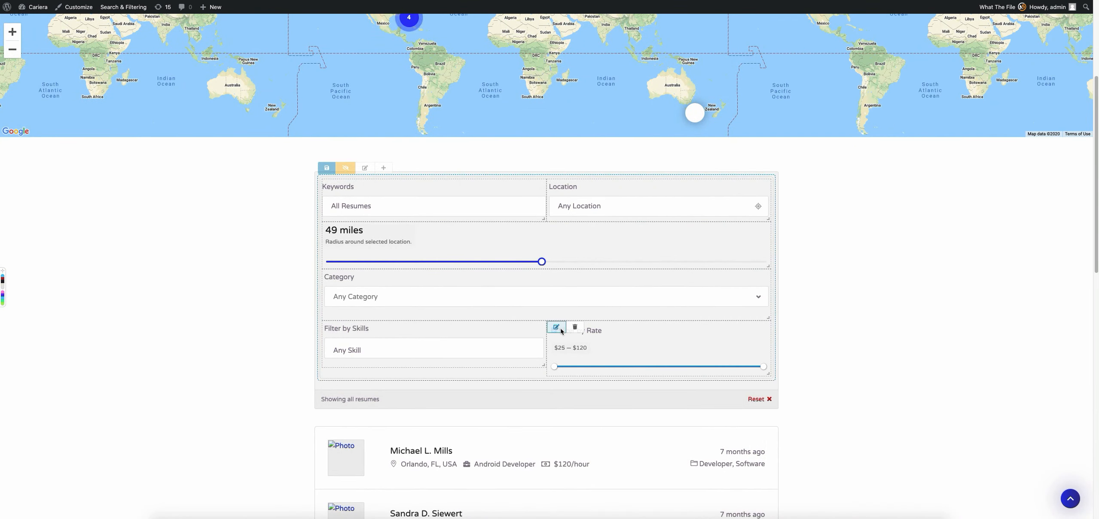
Import the copied custom type configuration into the Filter by Rate field, accepting the overwrite, and save the field.
left_click(558, 329)
left_click(857, 85)
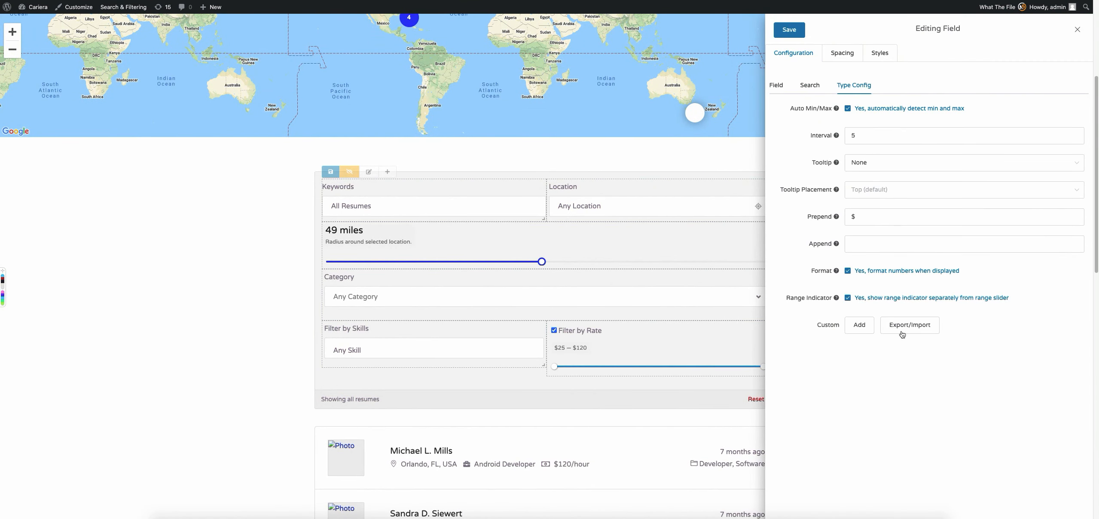
left_click(909, 325)
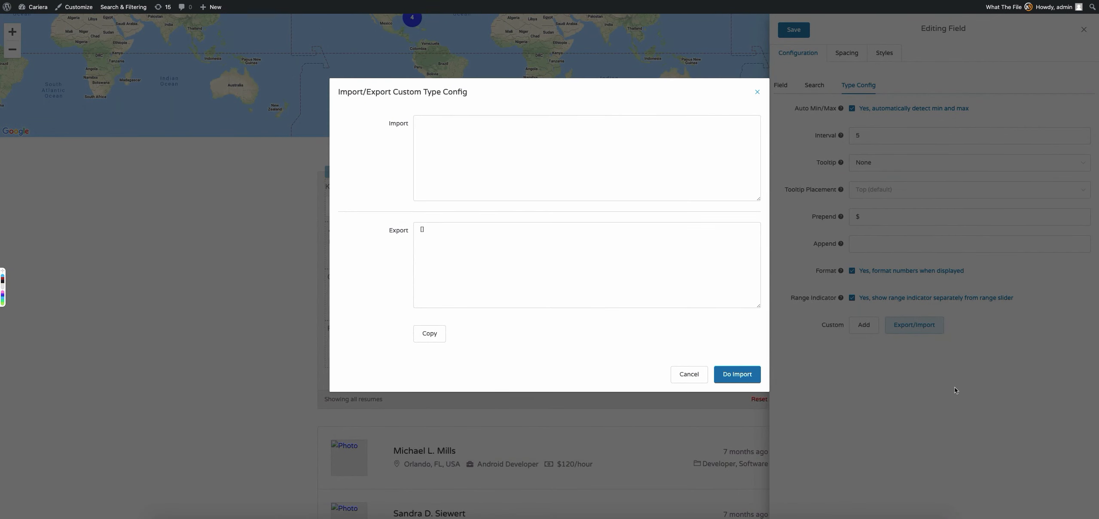
left_click(504, 134)
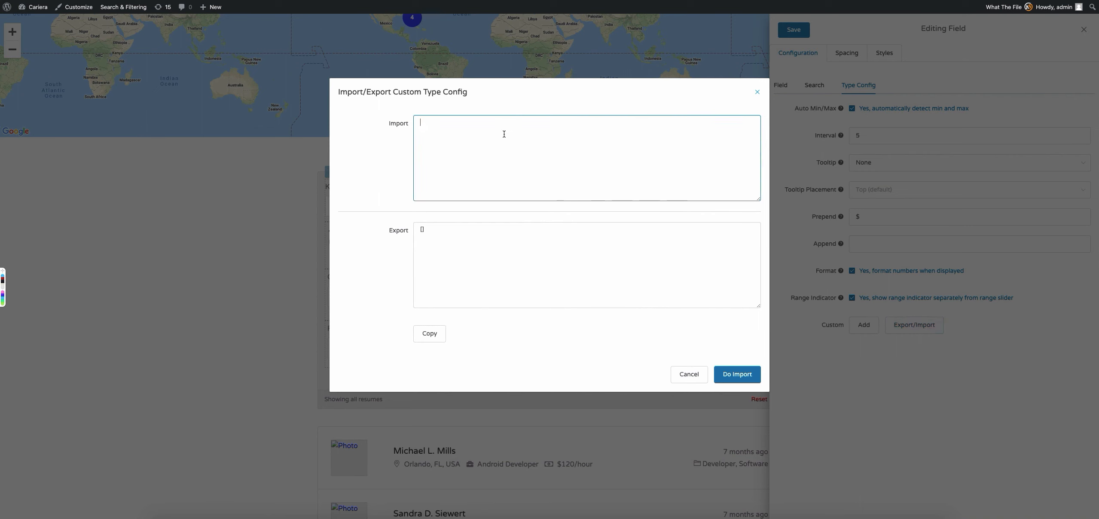
key("ctrl+v")
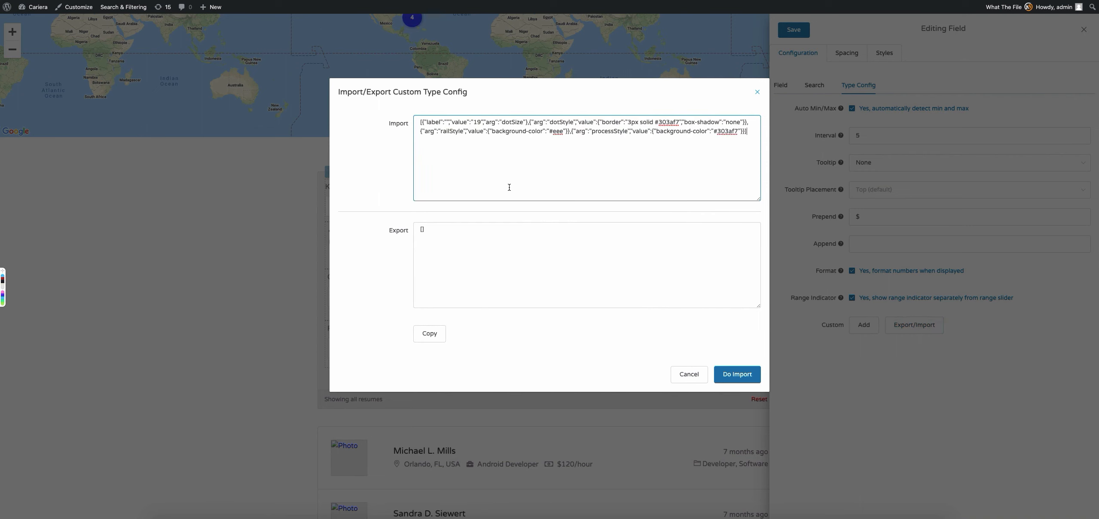
left_click(745, 372)
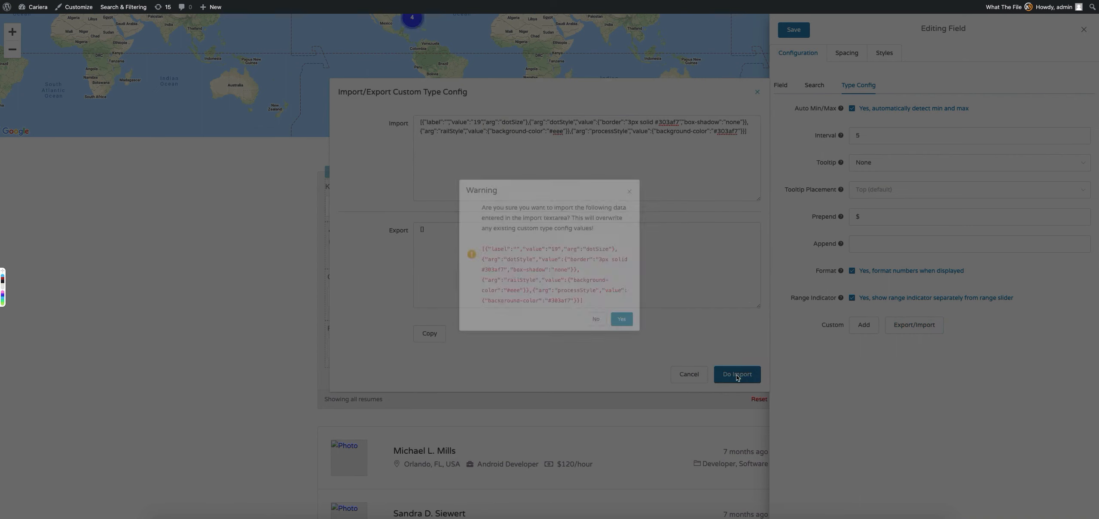
left_click(622, 325)
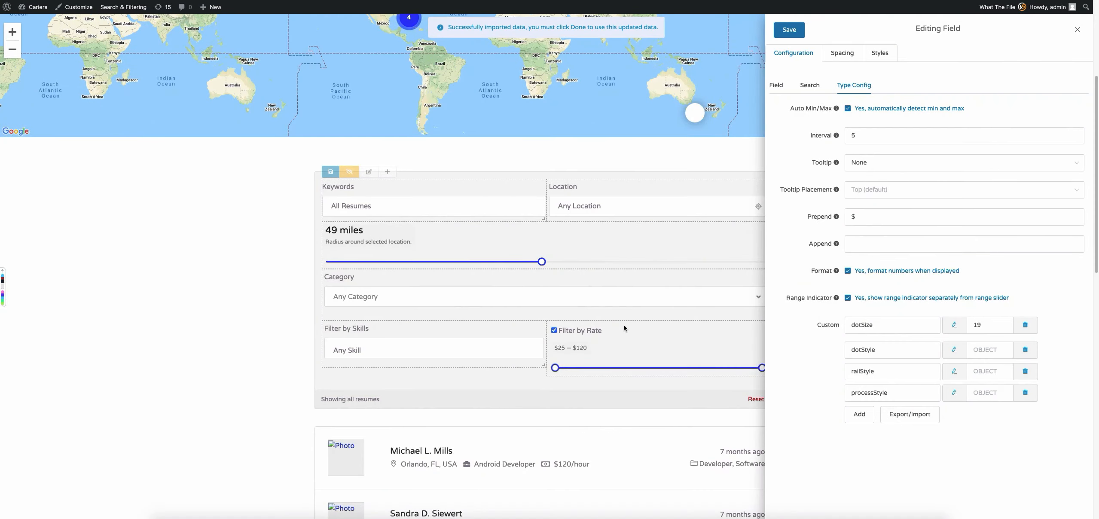
left_click(793, 30)
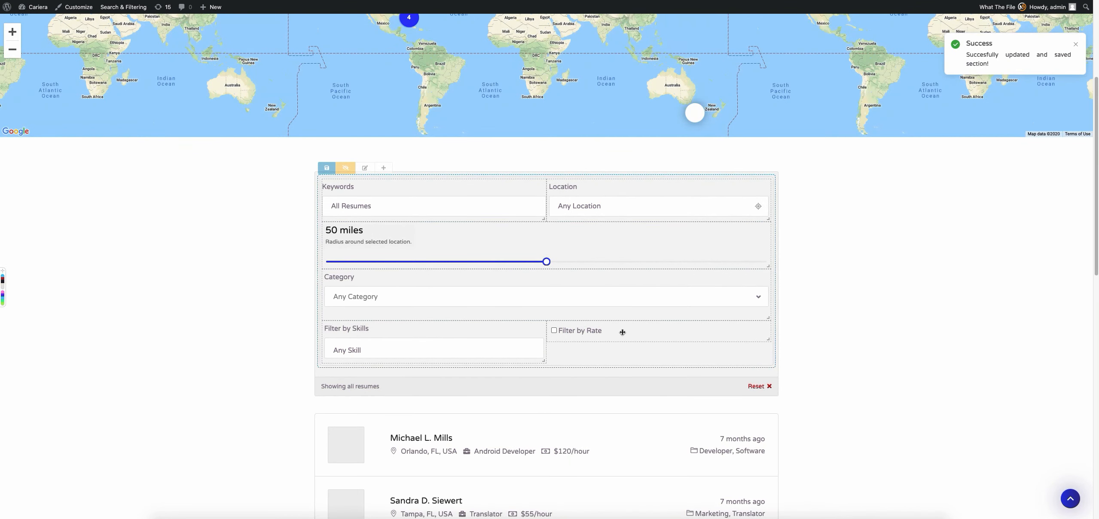
Hide the section's editing controls and toggle Filter by Rate on and off to check its restyled slider.
left_click(346, 168)
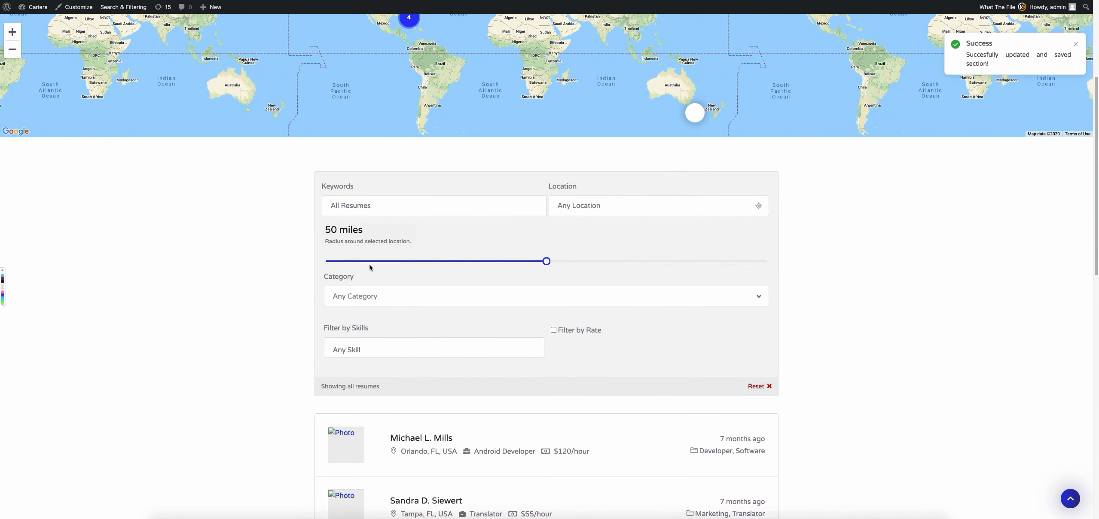
left_click(553, 330)
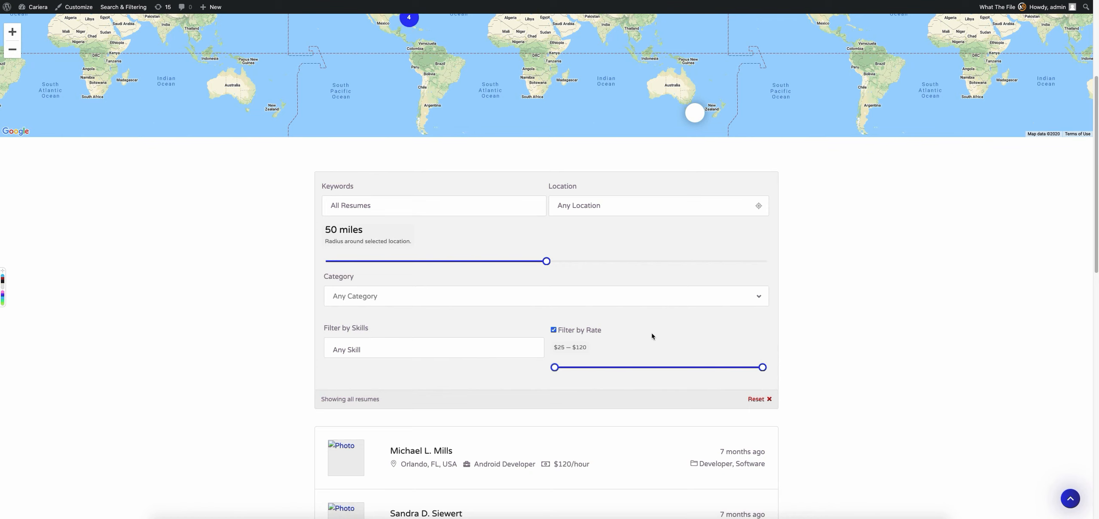
left_click(580, 330)
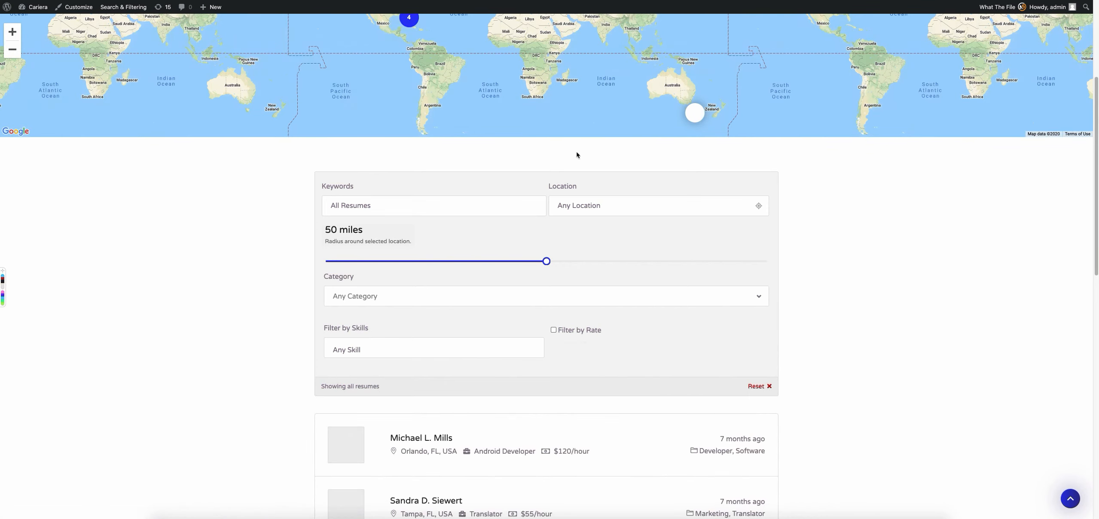
scroll(195, 294, "up", 5)
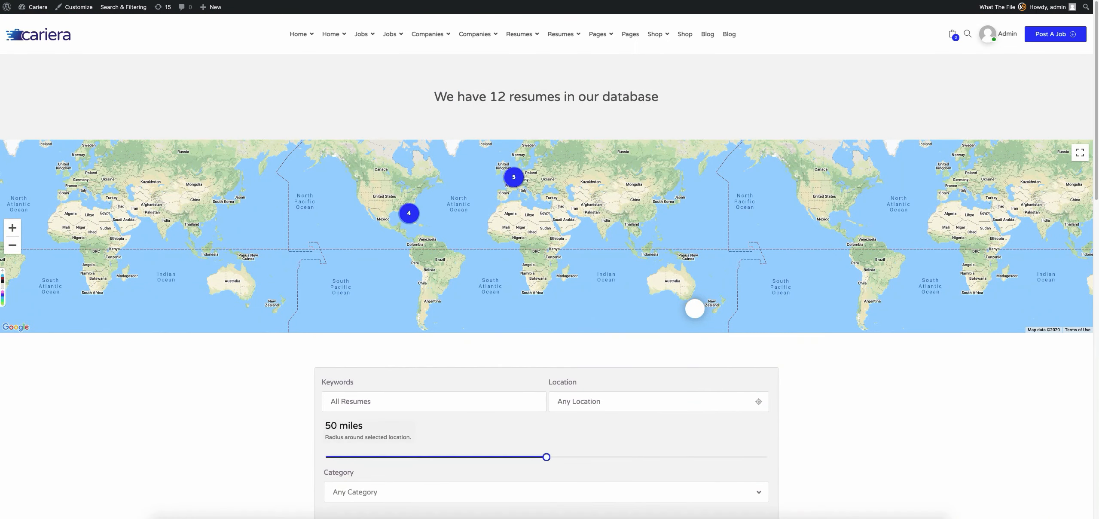